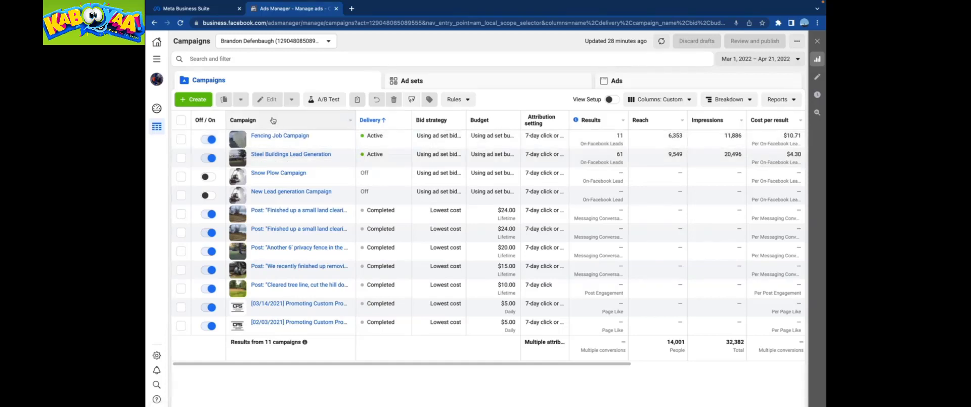
Create a new campaign with the Lead generation objective
{"action": "left_click", "coordinate": [193, 98]}
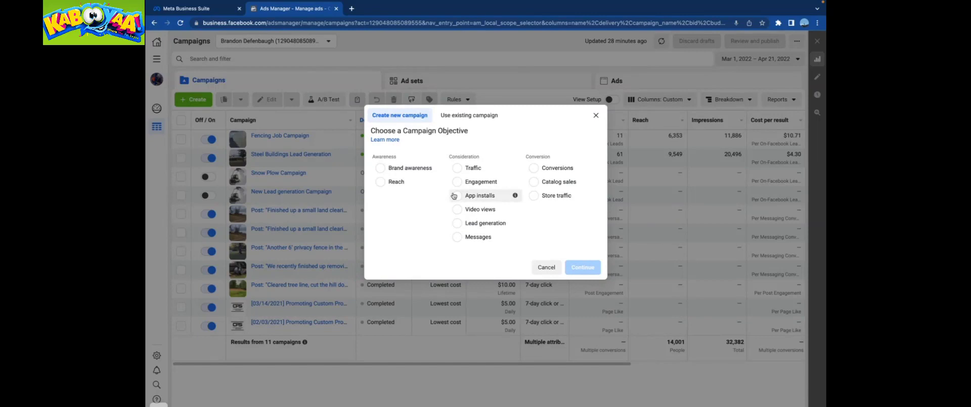
{"action": "left_click", "coordinate": [458, 225]}
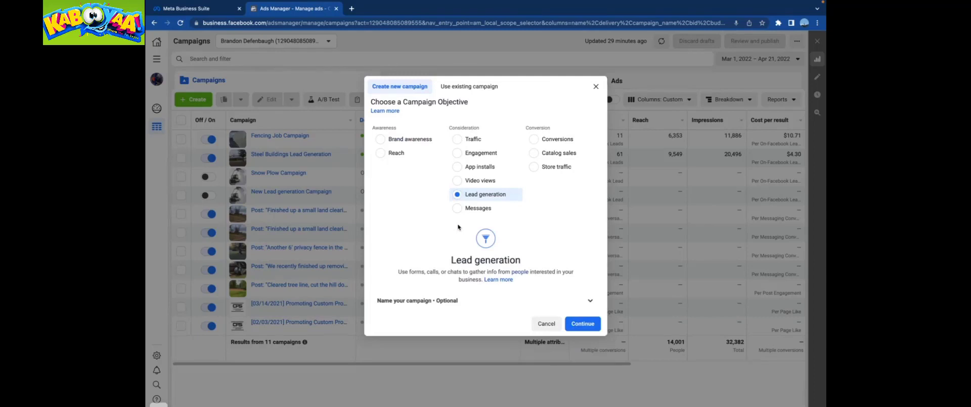
{"action": "left_click", "coordinate": [577, 326]}
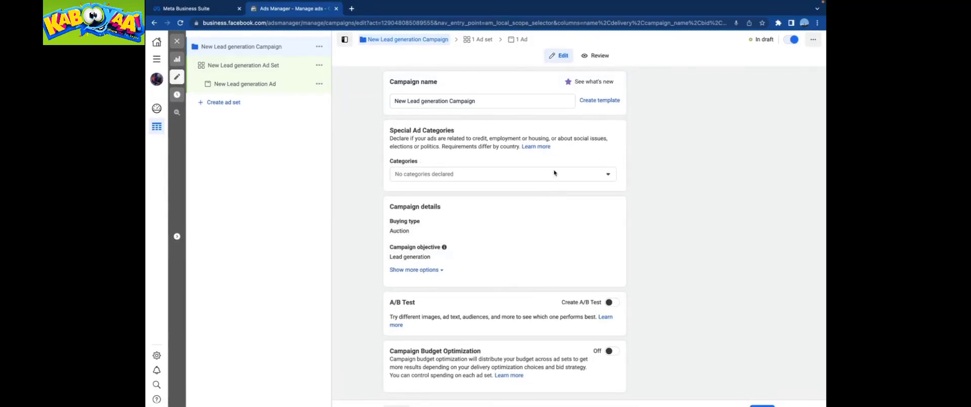
Check the special ad categories, leave none declared, and proceed to the ad set settings
{"action": "left_click", "coordinate": [467, 176]}
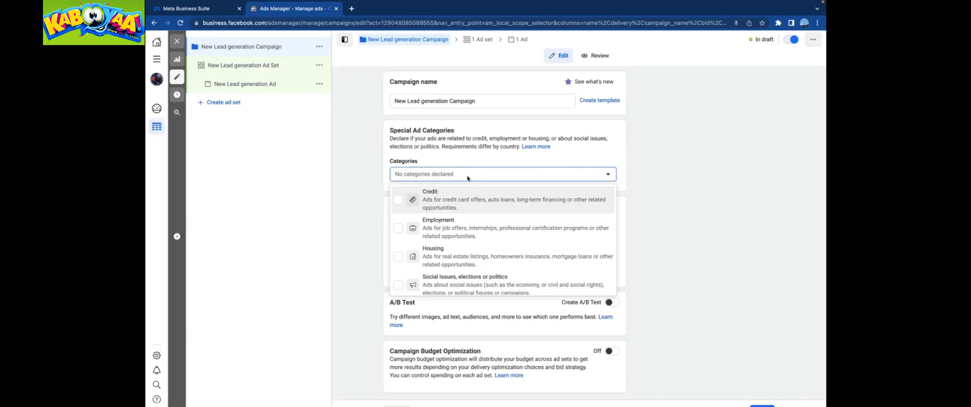
{"action": "scroll", "coordinate": [411, 255], "scroll_direction": "down", "scroll_amount": 1}
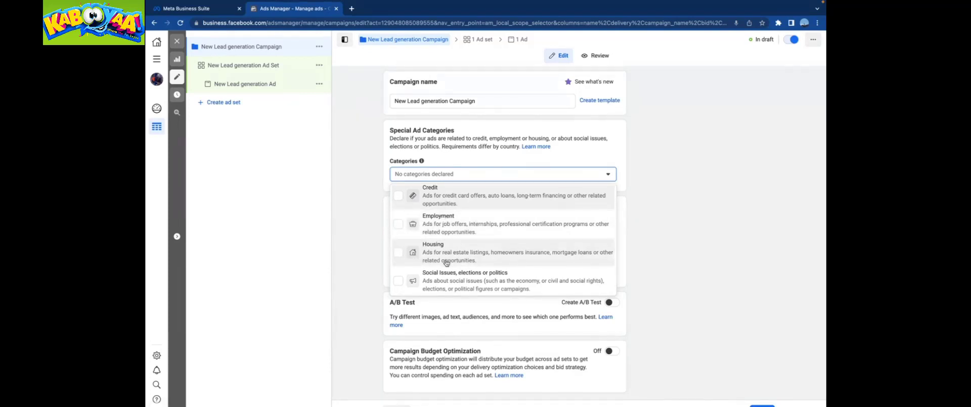
{"action": "left_click", "coordinate": [658, 224]}
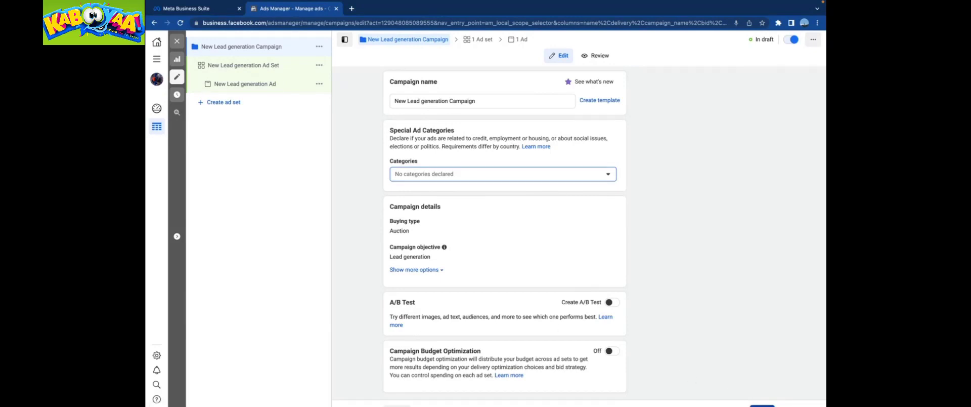
{"action": "left_click", "coordinate": [763, 405]}
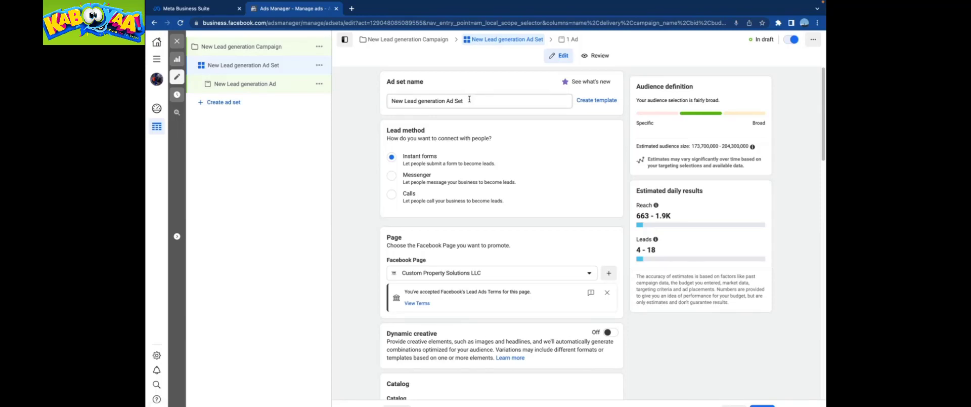
Rename the ad set as "Land Clearing Ad"
{"action": "left_click_drag", "start_coordinate": [468, 101], "coordinate": [332, 101]}
{"action": "key", "text": "BackSpace"}
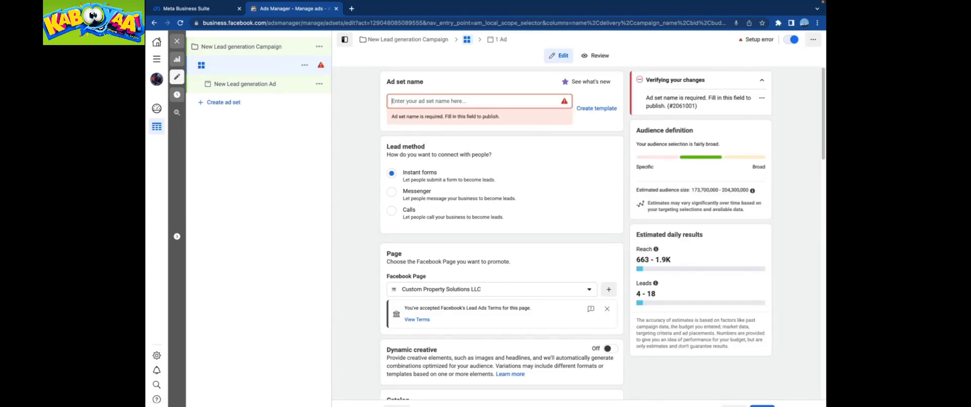
{"action": "type", "text": "Land Clearing Ad"}
Set the ad set's daily budget to $5.00
{"action": "scroll", "coordinate": [482, 258], "scroll_direction": "down", "scroll_amount": 2}
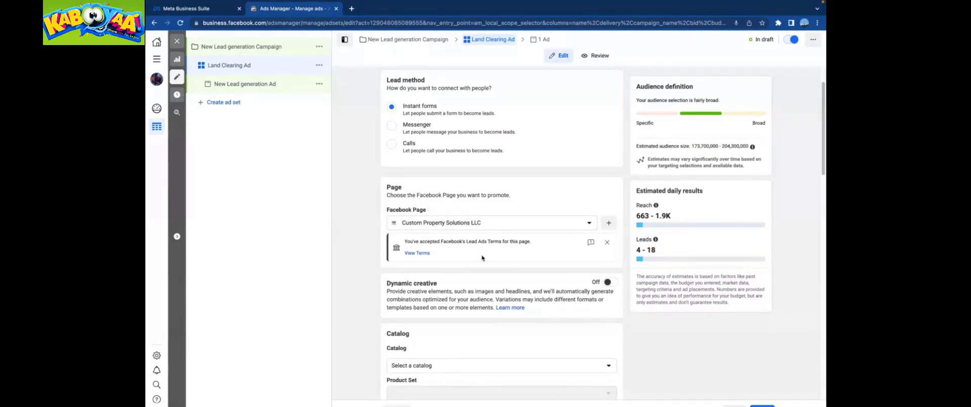
{"action": "scroll", "coordinate": [434, 233], "scroll_direction": "down", "scroll_amount": 1}
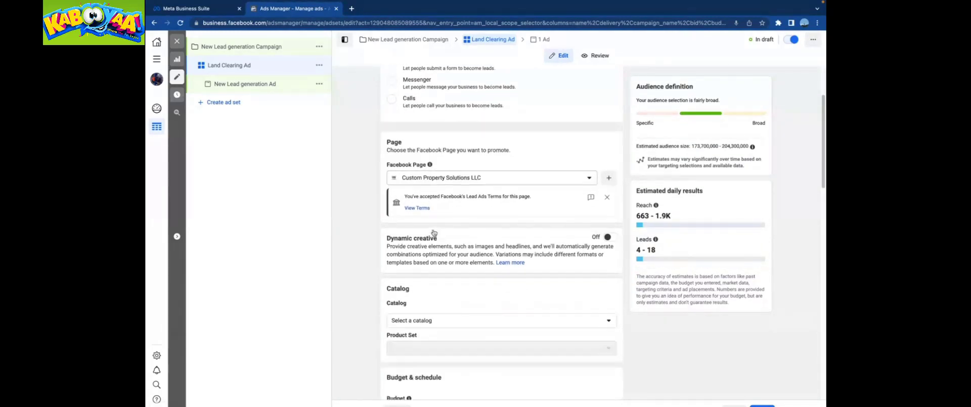
{"action": "scroll", "coordinate": [434, 233], "scroll_direction": "down", "scroll_amount": 3}
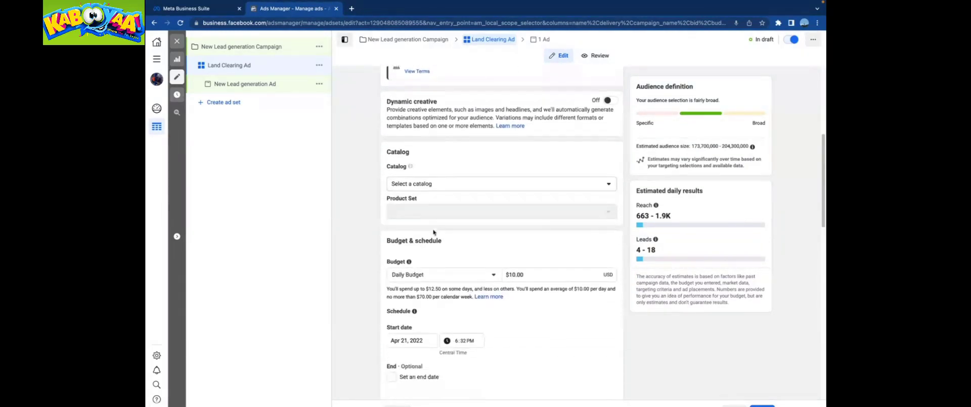
{"action": "scroll", "coordinate": [433, 232], "scroll_direction": "down", "scroll_amount": 2}
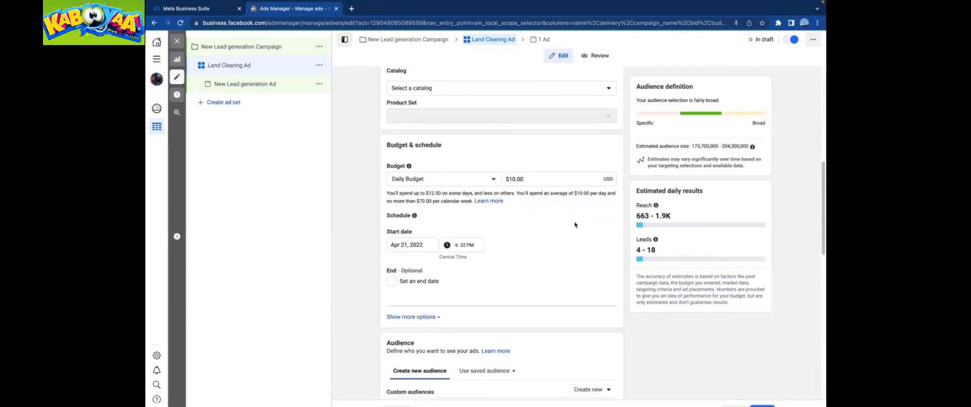
{"action": "left_click", "coordinate": [511, 179]}
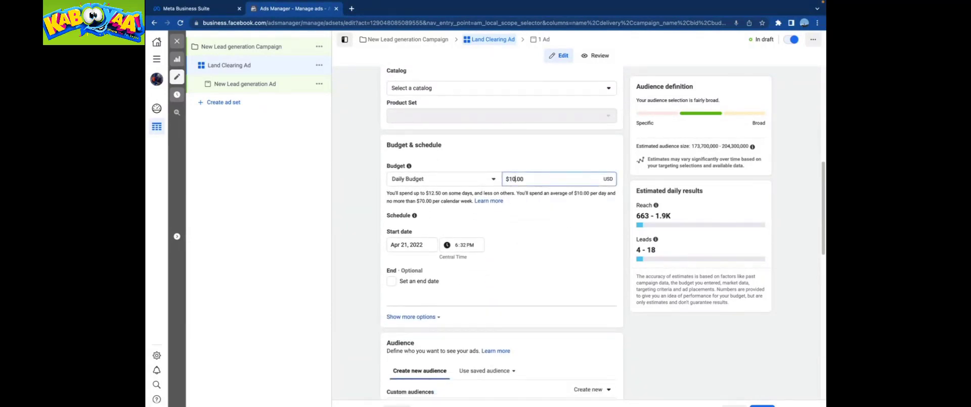
{"action": "key", "text": "BackSpace"}
{"action": "key", "text": "BackSpace"}
{"action": "type", "text": "5"}
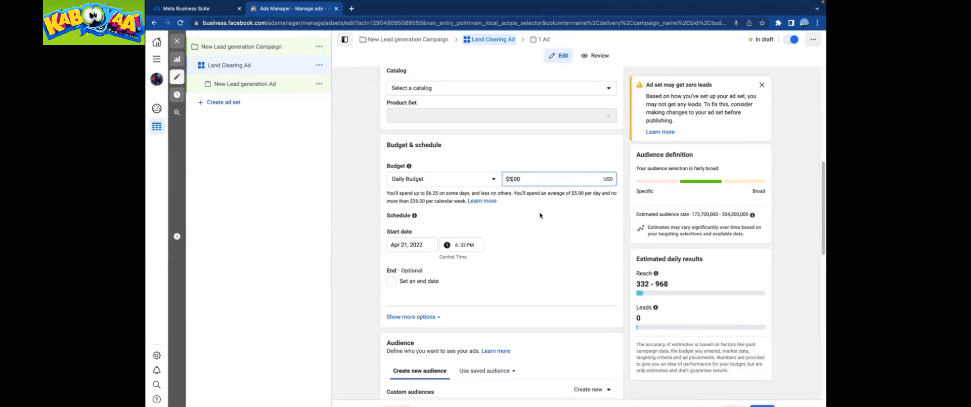
Set the audience location to the city of Springfield, Illinois, United States
{"action": "scroll", "coordinate": [540, 215], "scroll_direction": "down", "scroll_amount": 5}
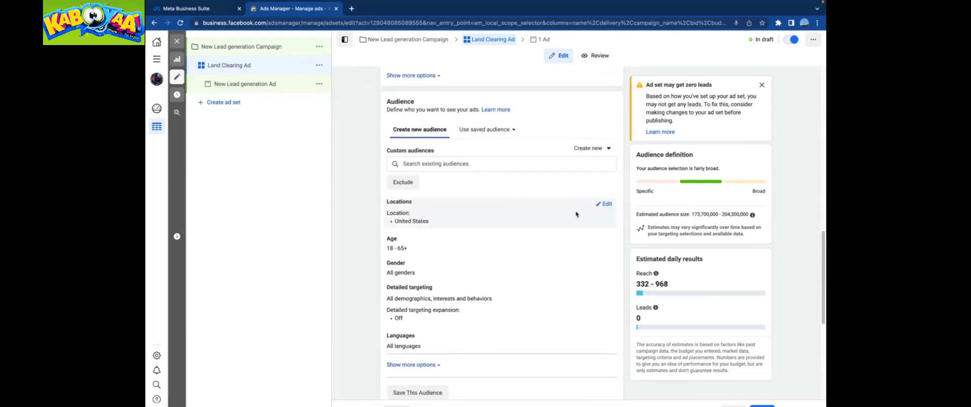
{"action": "left_click", "coordinate": [608, 204]}
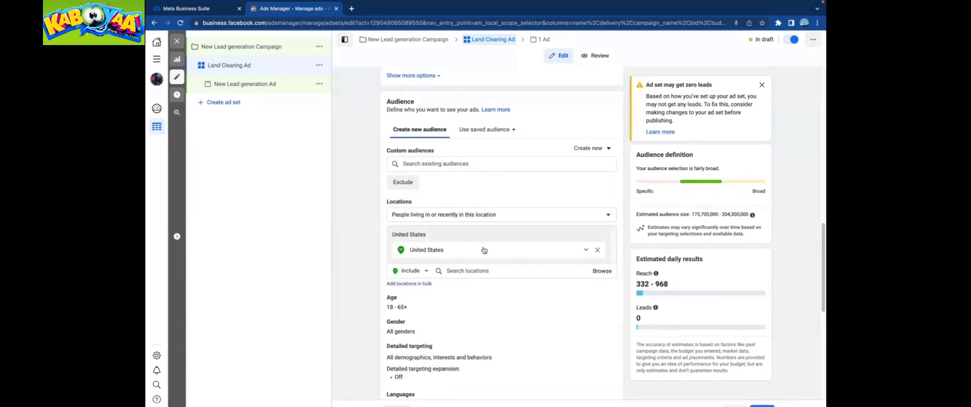
{"action": "left_click", "coordinate": [460, 272]}
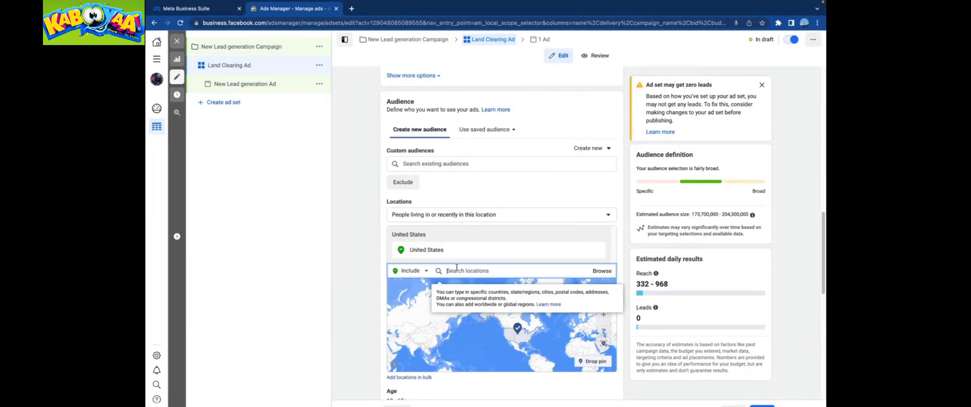
{"action": "type", "text": "Spring"}
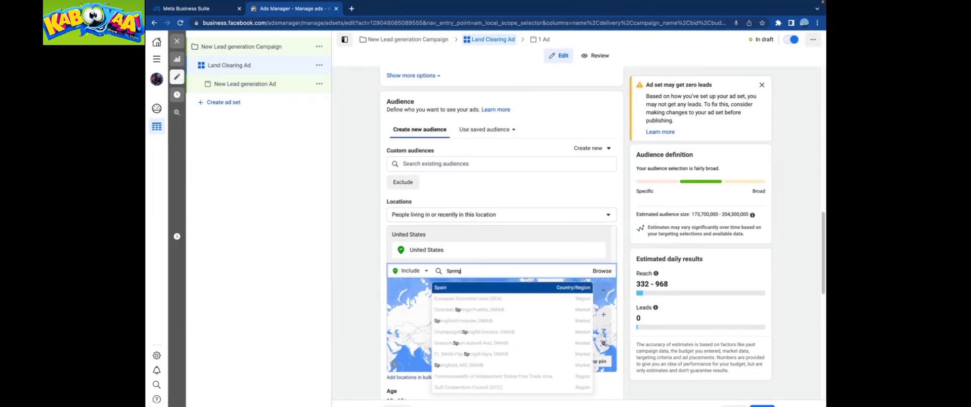
{"action": "type", "text": "field"}
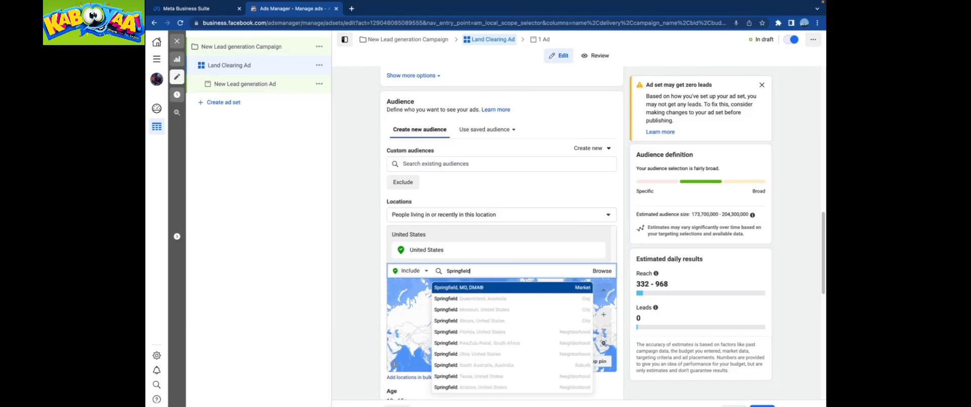
{"action": "type", "text": " Ill"}
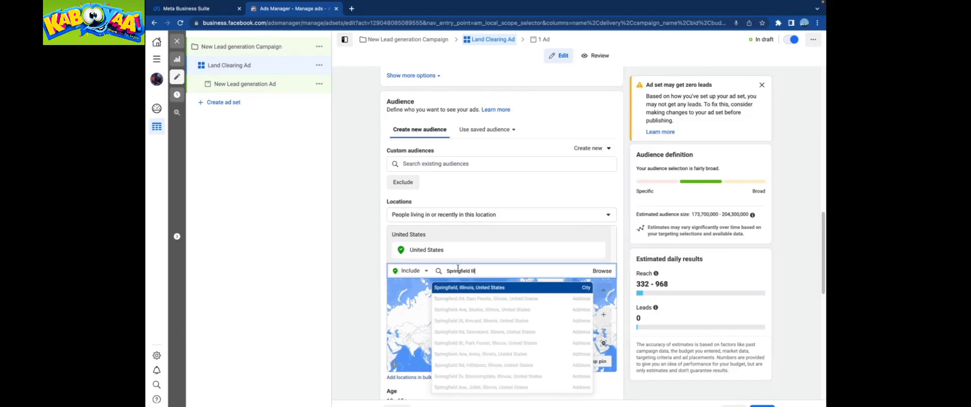
{"action": "left_click", "coordinate": [484, 287]}
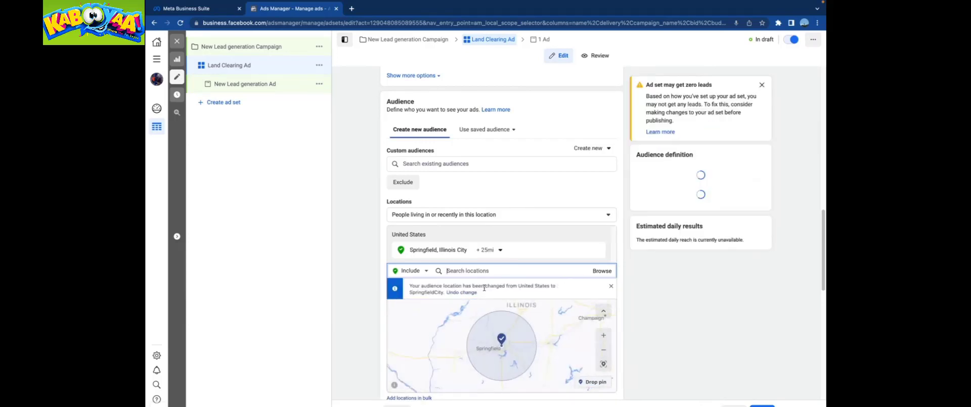
Set the targeting radius around Springfield to 50 mi
{"action": "left_click", "coordinate": [496, 250]}
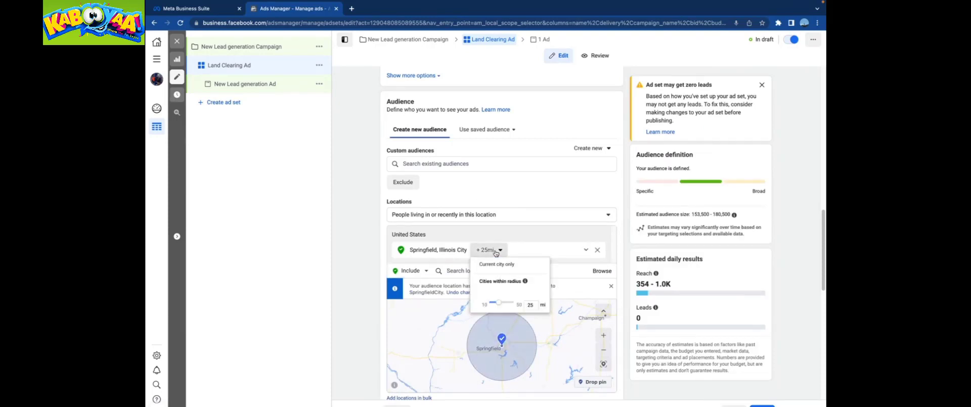
{"action": "left_click_drag", "start_coordinate": [498, 302], "coordinate": [517, 303]}
{"action": "left_click", "coordinate": [477, 339]}
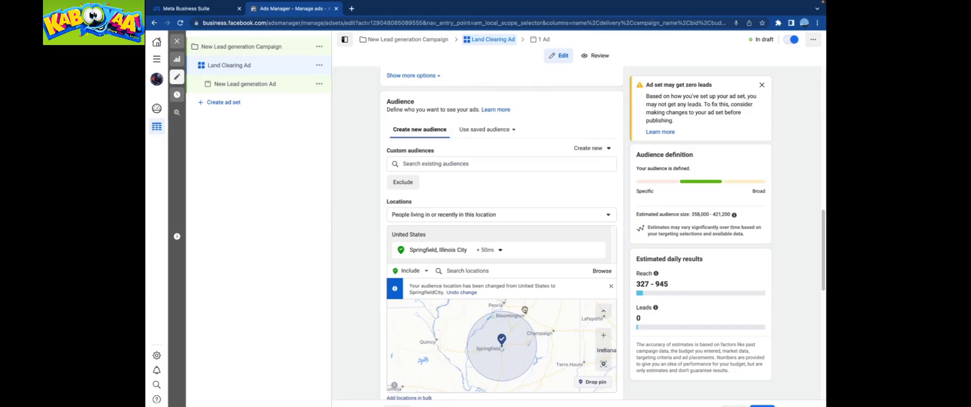
Set the targeting radius around Springfield to 40 mi
{"action": "left_click", "coordinate": [489, 249]}
{"action": "left_click_drag", "start_coordinate": [516, 302], "coordinate": [513, 305]}
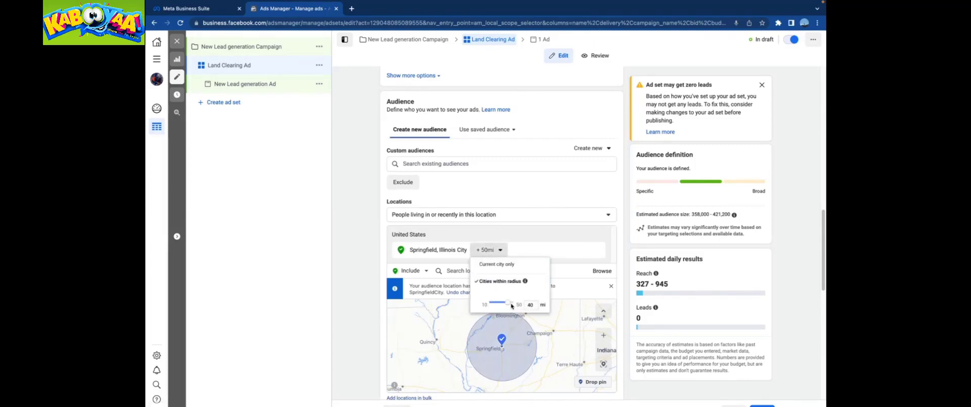
{"action": "left_click", "coordinate": [450, 307]}
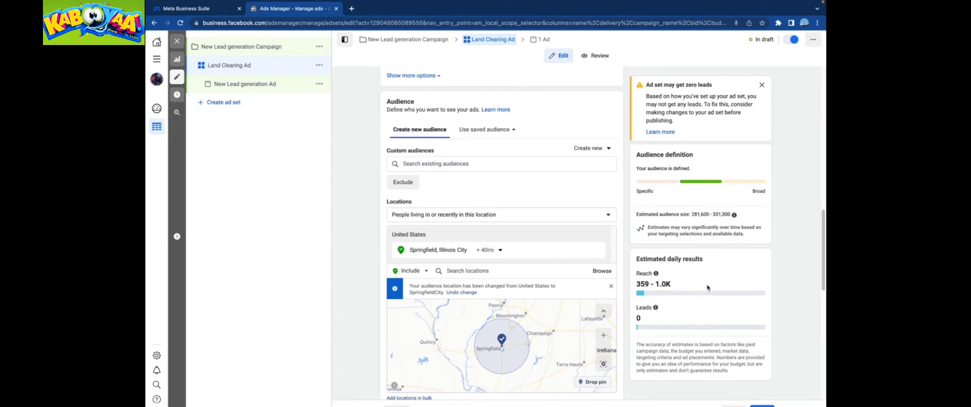
Review the audience's age, gender, detailed targeting and language settings, and the available placement options
{"action": "scroll", "coordinate": [526, 288], "scroll_direction": "down", "scroll_amount": 4}
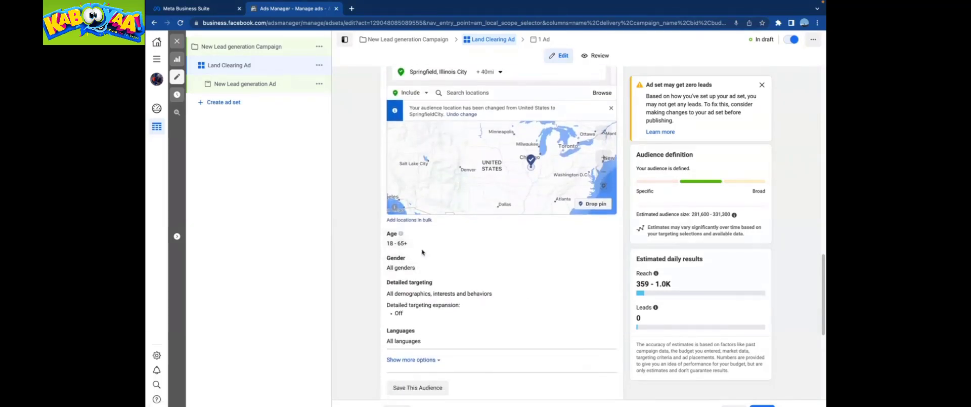
{"action": "mouse_move", "coordinate": [416, 240]}
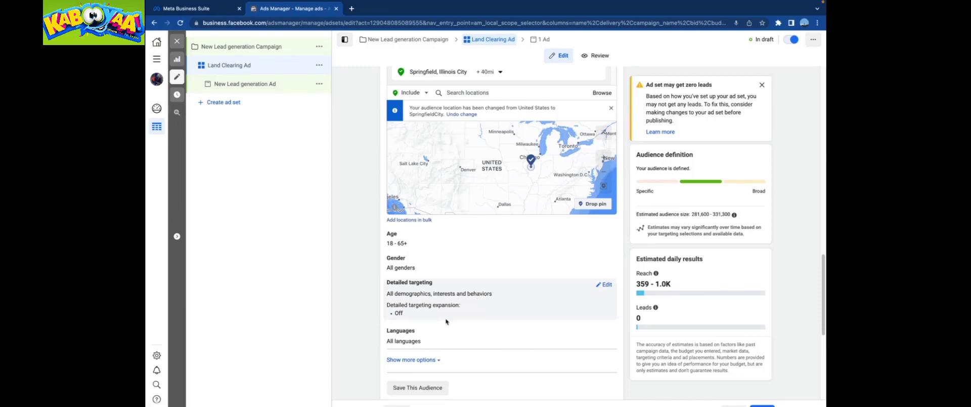
{"action": "scroll", "coordinate": [447, 322], "scroll_direction": "down", "scroll_amount": 1}
{"action": "scroll", "coordinate": [453, 316], "scroll_direction": "down", "scroll_amount": 1}
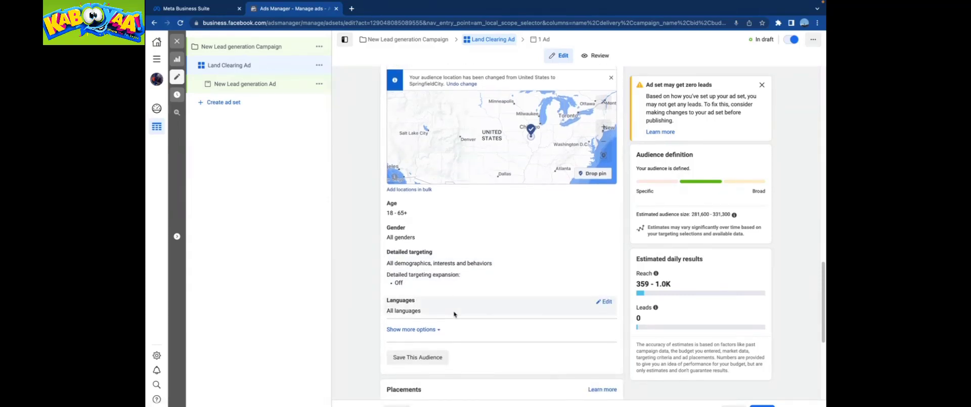
{"action": "scroll", "coordinate": [454, 314], "scroll_direction": "down", "scroll_amount": 2}
{"action": "scroll", "coordinate": [462, 309], "scroll_direction": "down", "scroll_amount": 4}
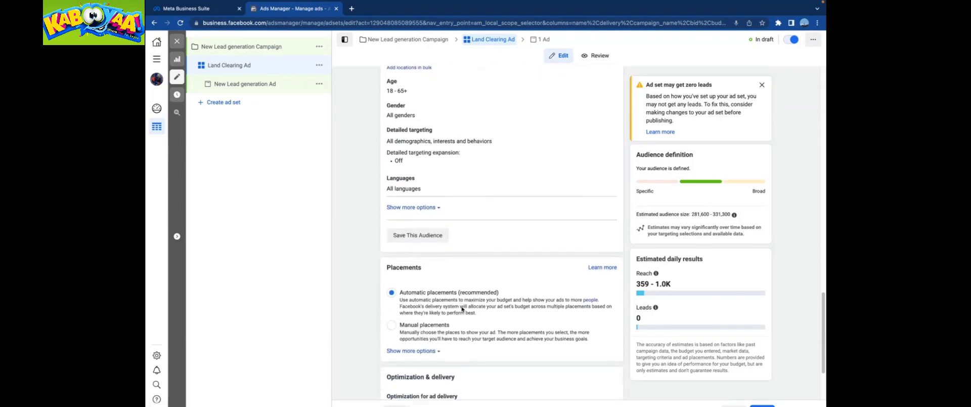
{"action": "scroll", "coordinate": [462, 309], "scroll_direction": "down", "scroll_amount": 3}
{"action": "scroll", "coordinate": [458, 303], "scroll_direction": "down", "scroll_amount": 1}
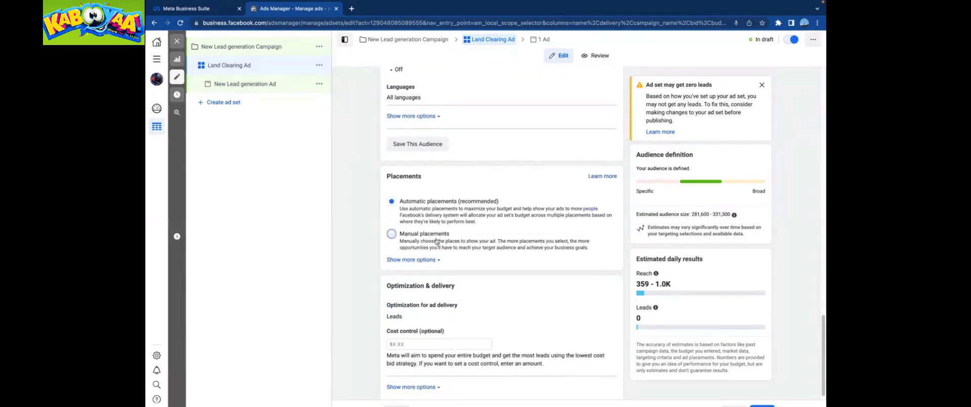
Switch the ad set to manual placements and exclude Facebook video feeds and Instagram feed
{"action": "left_click", "coordinate": [392, 234]}
{"action": "scroll", "coordinate": [466, 248], "scroll_direction": "down", "scroll_amount": 2}
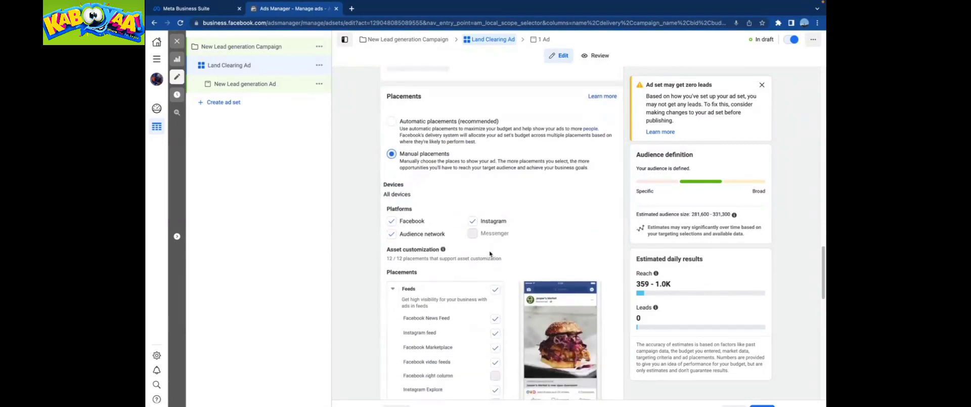
{"action": "scroll", "coordinate": [490, 253], "scroll_direction": "down", "scroll_amount": 2}
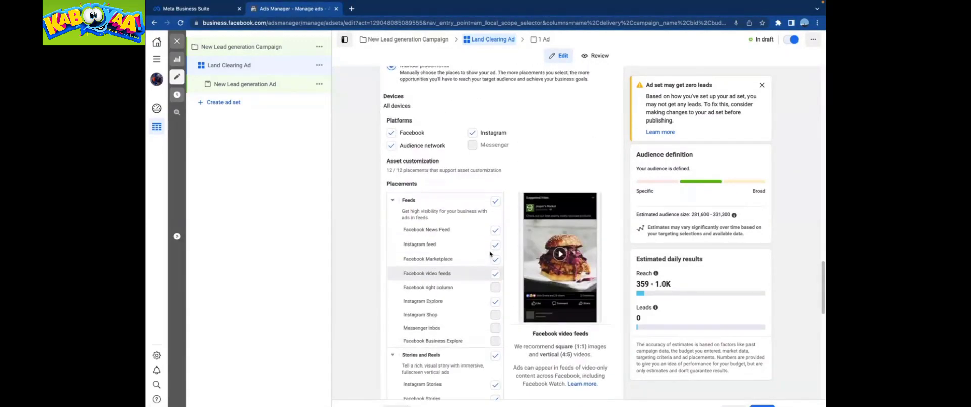
{"action": "scroll", "coordinate": [493, 283], "scroll_direction": "down", "scroll_amount": 1}
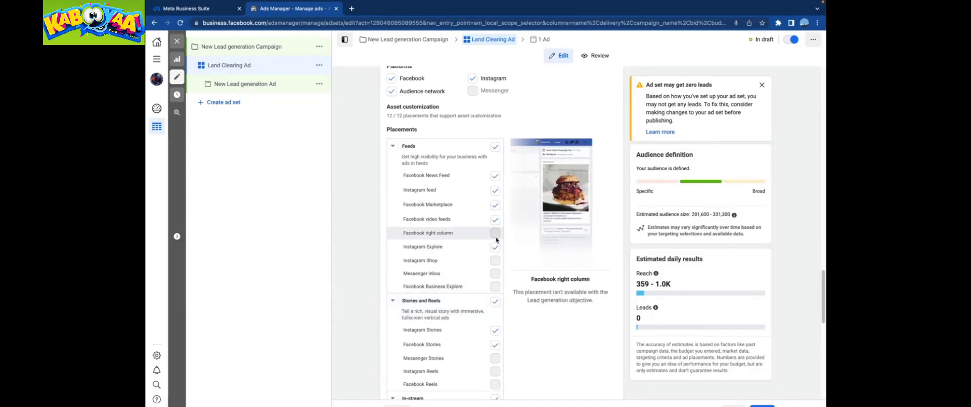
{"action": "left_click", "coordinate": [495, 219]}
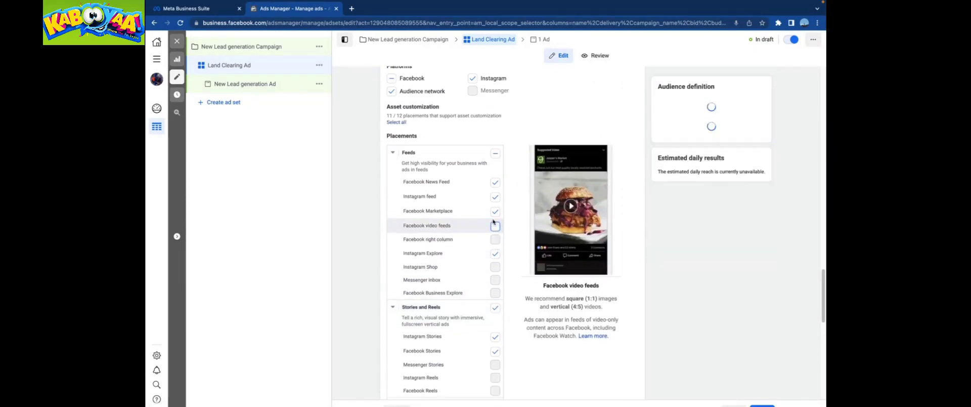
{"action": "left_click", "coordinate": [495, 197]}
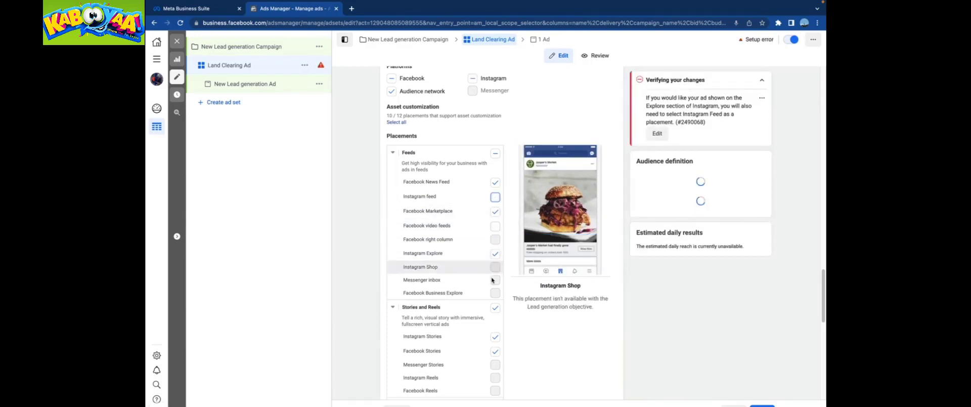
Exclude the Stories and Reels, In-stream, In-article, and Apps and sites placement groups
{"action": "scroll", "coordinate": [489, 292], "scroll_direction": "down", "scroll_amount": 1}
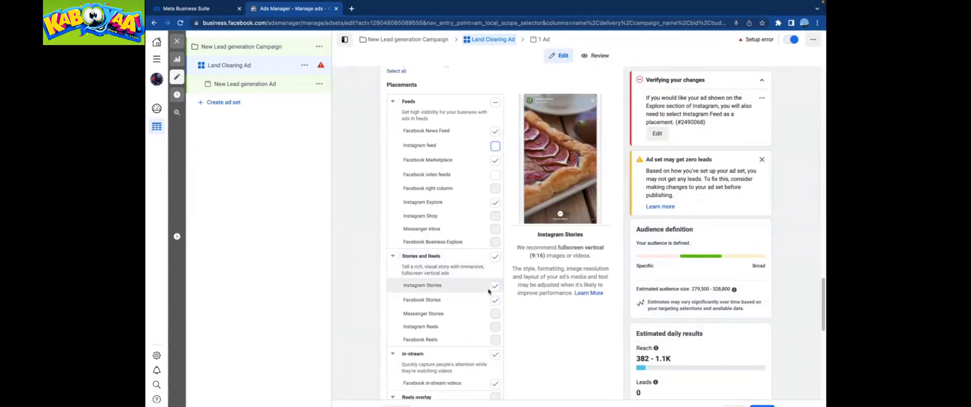
{"action": "left_click", "coordinate": [495, 259]}
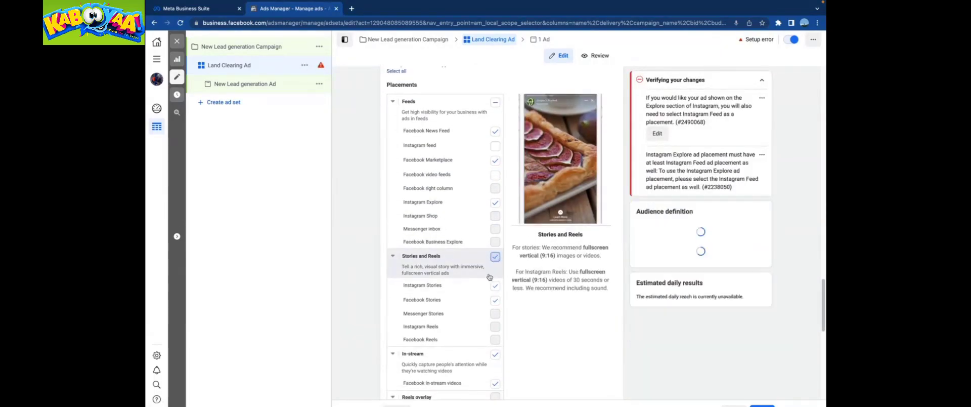
{"action": "scroll", "coordinate": [496, 304], "scroll_direction": "down", "scroll_amount": 1}
{"action": "left_click", "coordinate": [495, 281]}
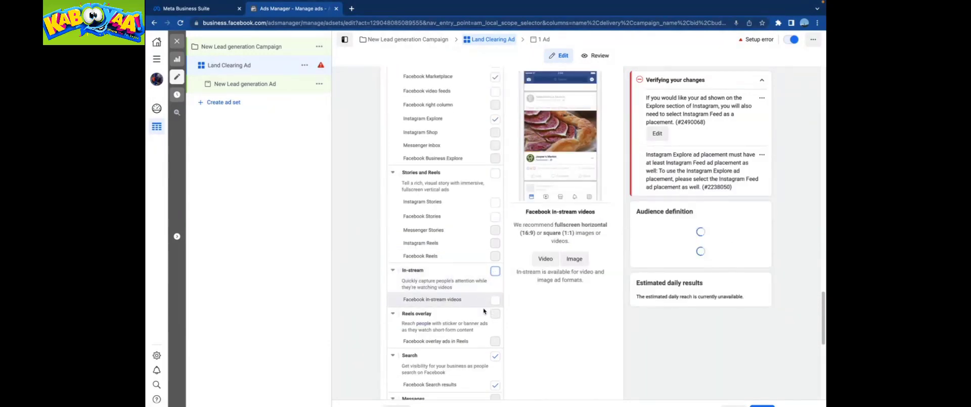
{"action": "scroll", "coordinate": [495, 284], "scroll_direction": "down", "scroll_amount": 2}
{"action": "left_click", "coordinate": [495, 358]}
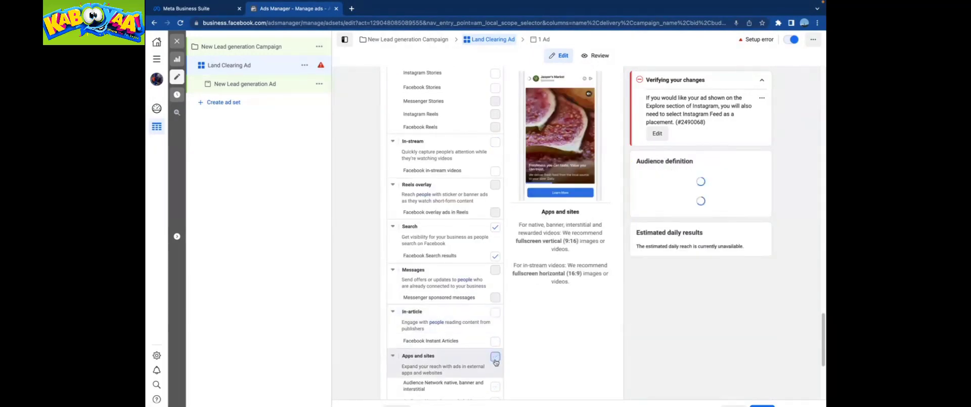
Review the remaining manual placements and the explanation of the estimated daily leads
{"action": "scroll", "coordinate": [488, 303], "scroll_direction": "up", "scroll_amount": 2}
{"action": "scroll", "coordinate": [484, 287], "scroll_direction": "up", "scroll_amount": 3}
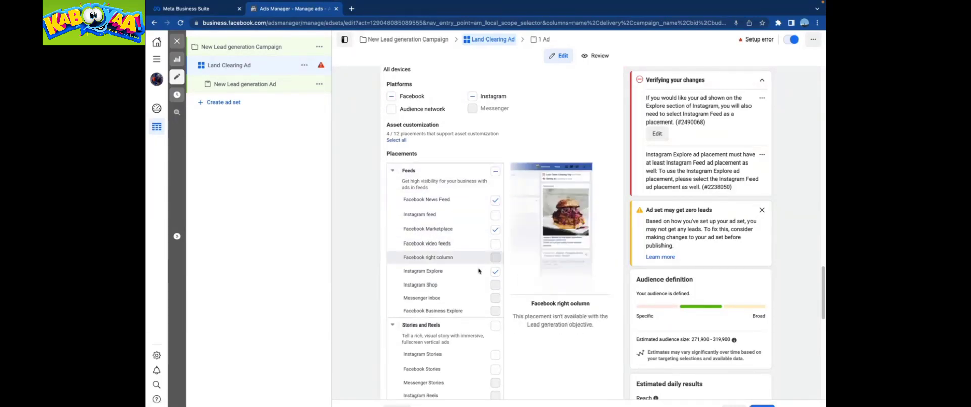
{"action": "scroll", "coordinate": [479, 271], "scroll_direction": "down", "scroll_amount": 10}
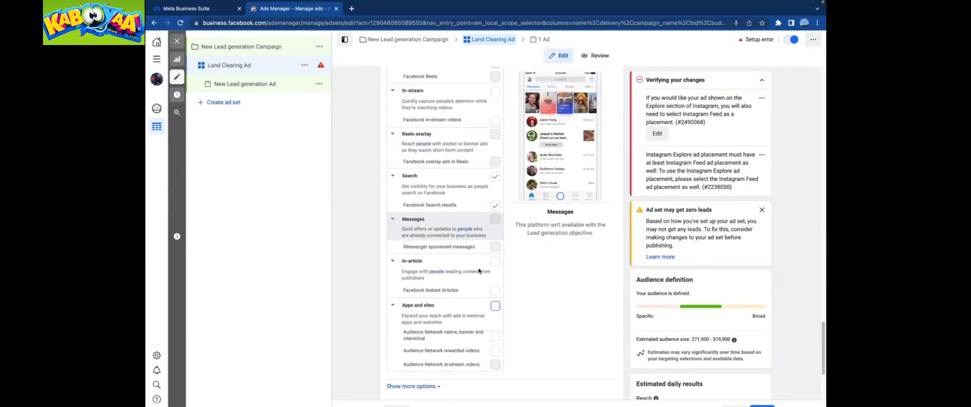
{"action": "scroll", "coordinate": [479, 271], "scroll_direction": "down", "scroll_amount": 5}
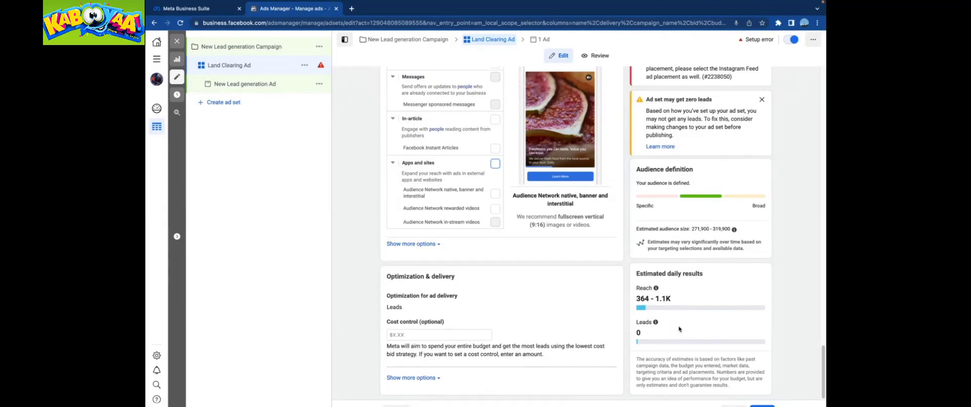
{"action": "mouse_move", "coordinate": [656, 322]}
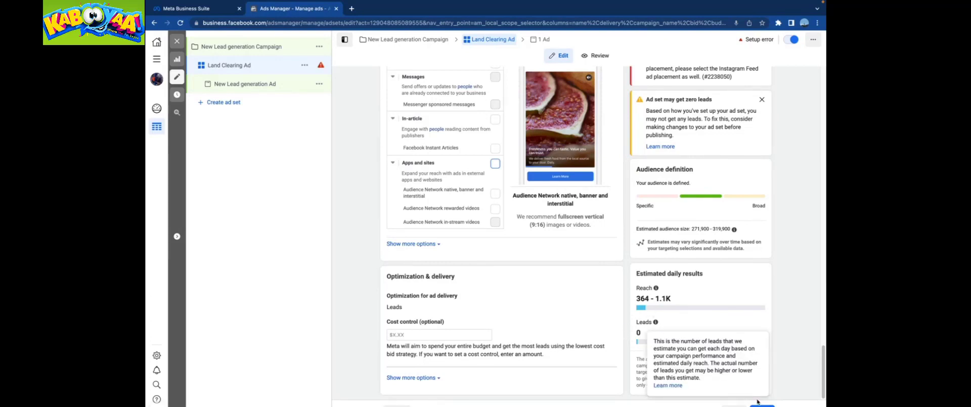
{"action": "scroll", "coordinate": [475, 195], "scroll_direction": "up", "scroll_amount": 6}
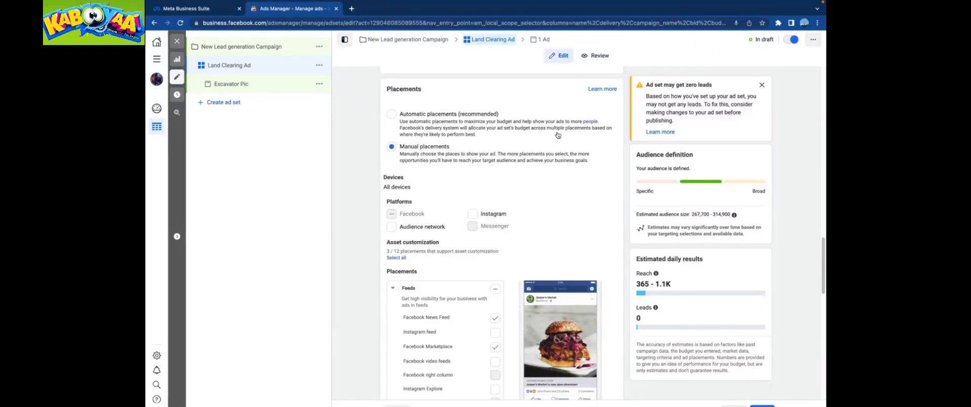
Open the Excavator Pic ad and add the excavator photo as media in its single image format
{"action": "left_click", "coordinate": [543, 39]}
{"action": "scroll", "coordinate": [508, 225], "scroll_direction": "down", "scroll_amount": 2}
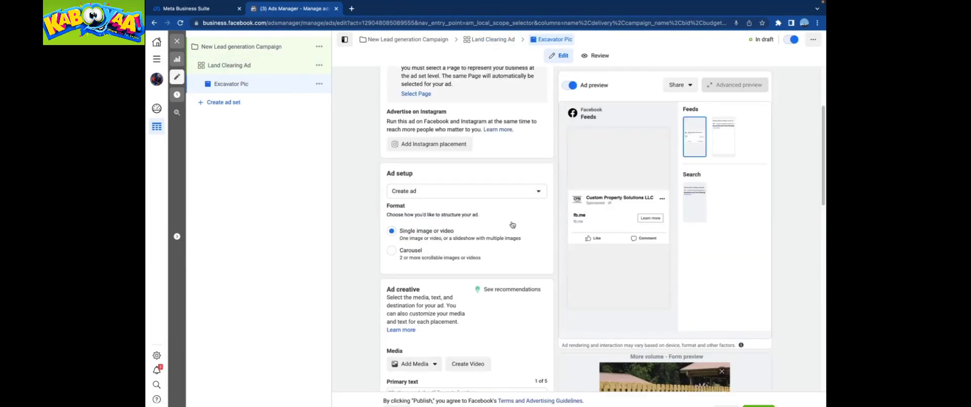
{"action": "scroll", "coordinate": [439, 267], "scroll_direction": "down", "scroll_amount": 1}
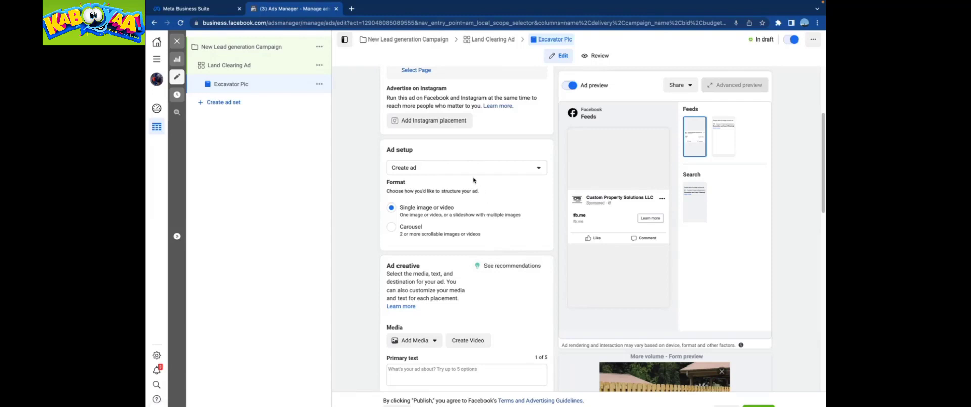
{"action": "scroll", "coordinate": [426, 213], "scroll_direction": "down", "scroll_amount": 1}
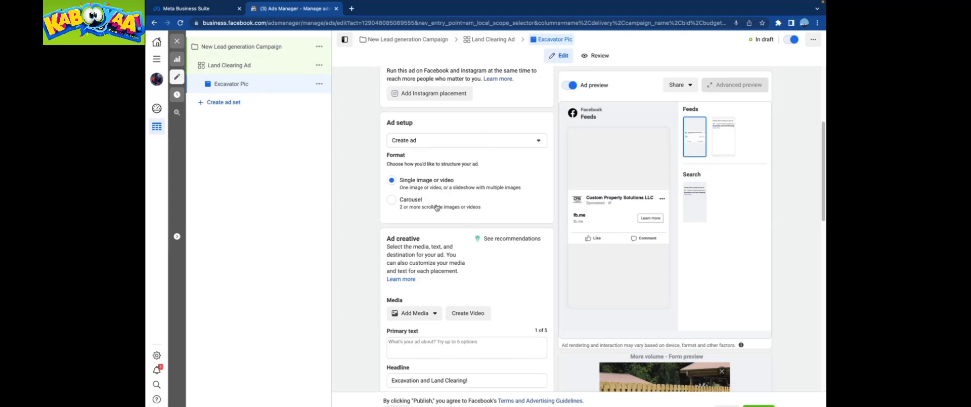
{"action": "scroll", "coordinate": [436, 207], "scroll_direction": "down", "scroll_amount": 3}
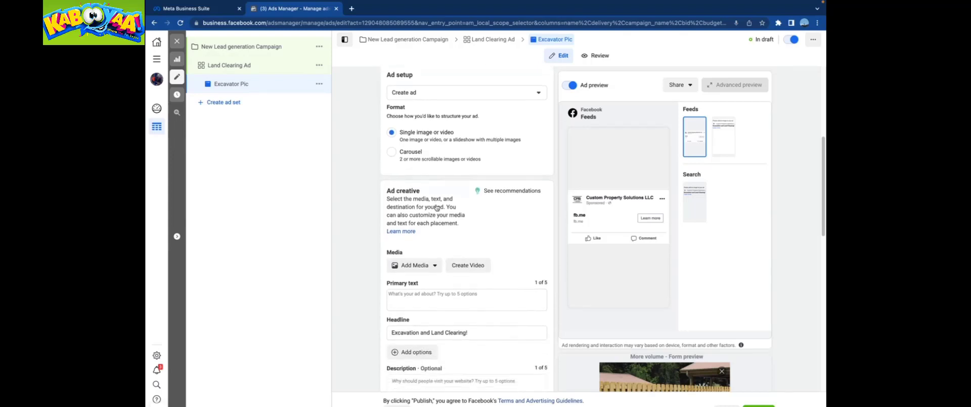
{"action": "left_click", "coordinate": [409, 226]}
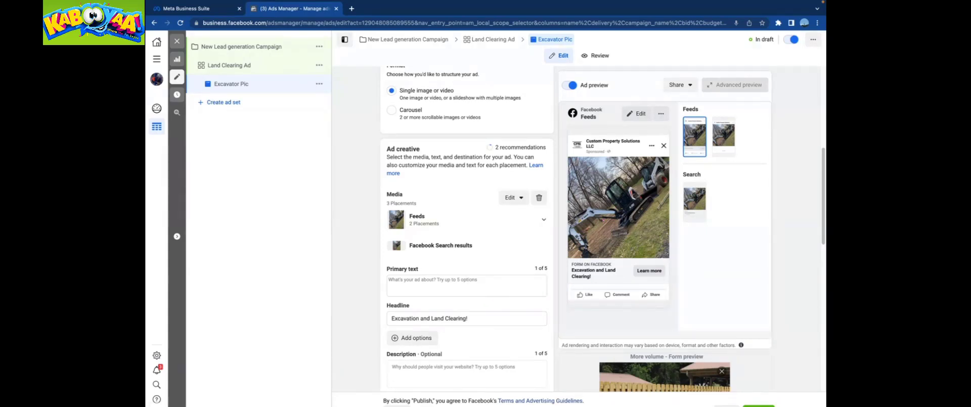
Fill in the ad description, starting "Excavation and Land Clearing in Central Illinois! Custom Property Solutions can get it done in a timely and affordable fashion."
{"action": "scroll", "coordinate": [518, 242], "scroll_direction": "down", "scroll_amount": 1}
{"action": "scroll", "coordinate": [457, 248], "scroll_direction": "down", "scroll_amount": 1}
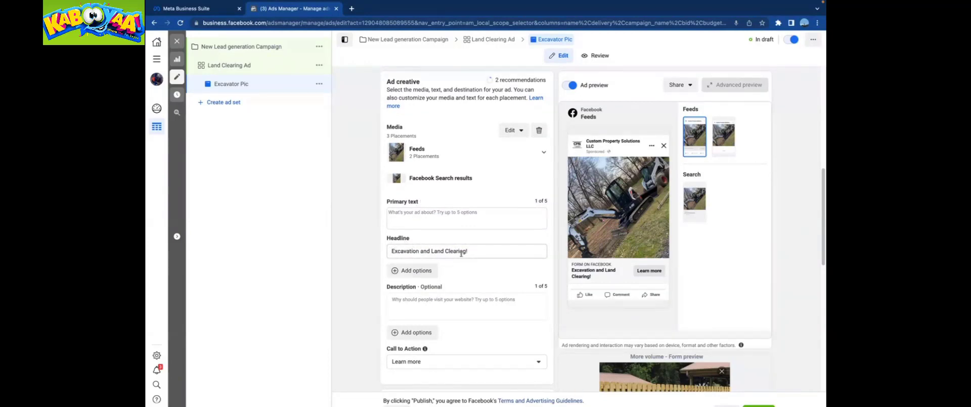
{"action": "scroll", "coordinate": [456, 265], "scroll_direction": "down", "scroll_amount": 1}
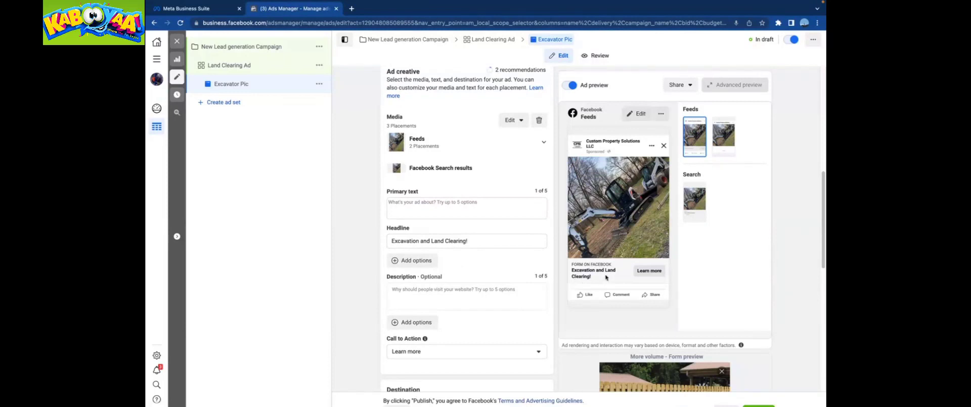
{"action": "left_click", "coordinate": [432, 276]}
{"action": "type", "text": "Excavation and Land Clearing in Central Illinois! Custom Property Solutions can get it done in a timely and affordable fashion. Whether you have a small residential job or a large scale property management job... CPS is the best choice!"}
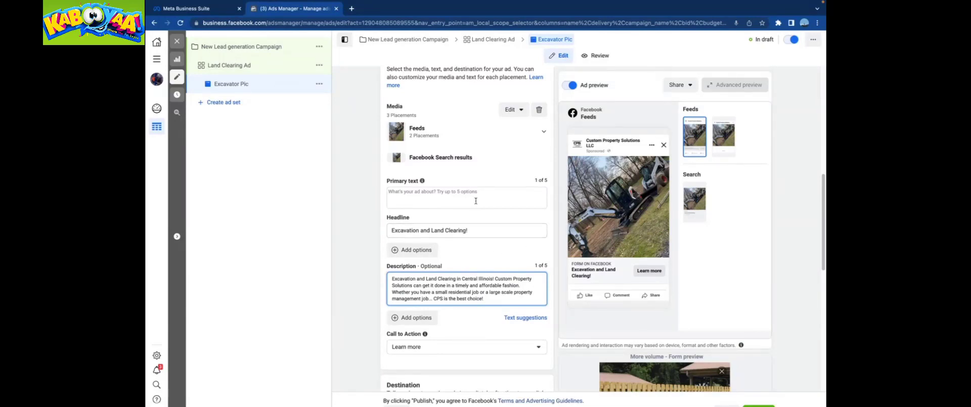
Enter "Need Excavation or Land Clearing Work?" as the ad's primary text
{"action": "left_click", "coordinate": [414, 193]}
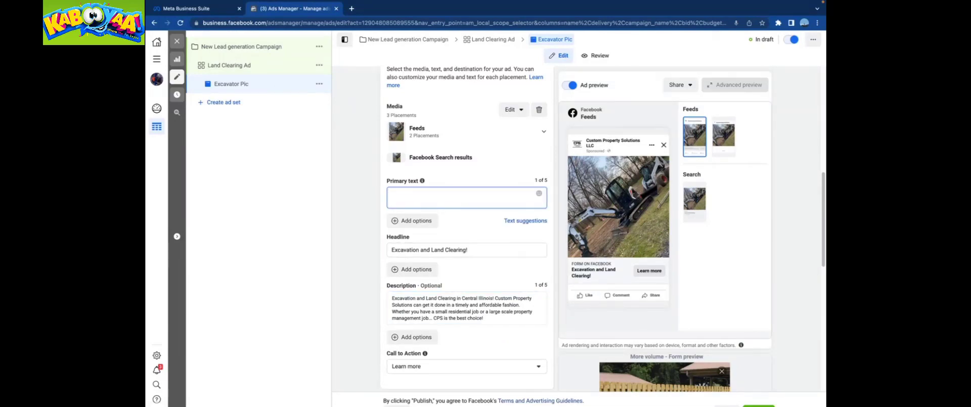
{"action": "type", "text": "Need Excavation or L"}
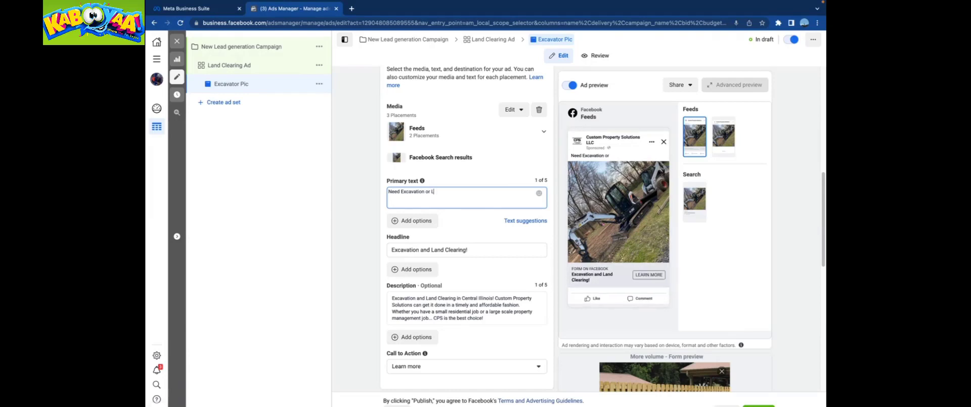
{"action": "type", "text": "and Clear"}
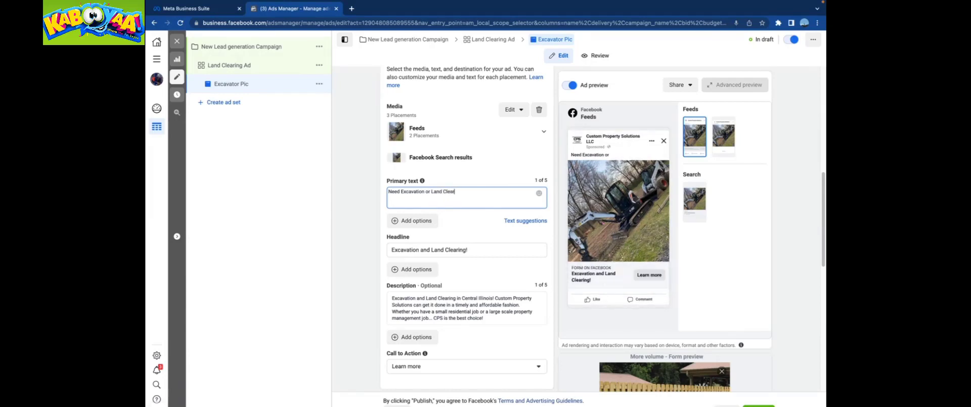
{"action": "type", "text": "ing Work?"}
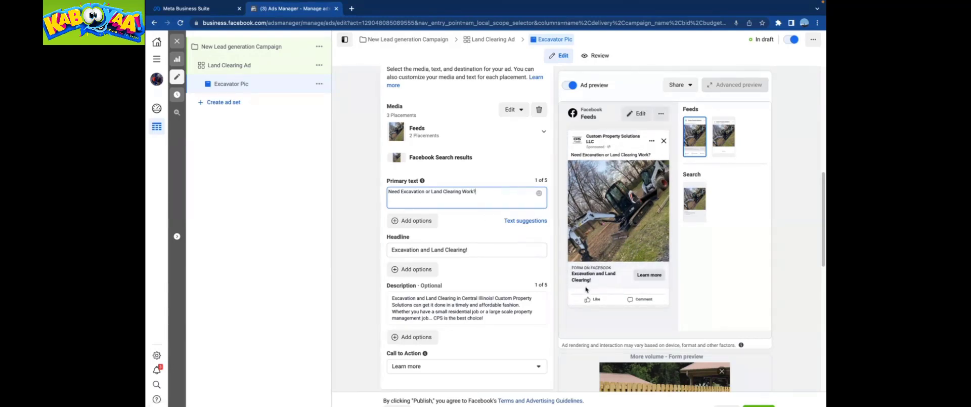
Extend the ad's headline to "Excavation and Land Clearing in Central Illinois!"
{"action": "scroll", "coordinate": [587, 290], "scroll_direction": "down", "scroll_amount": 1}
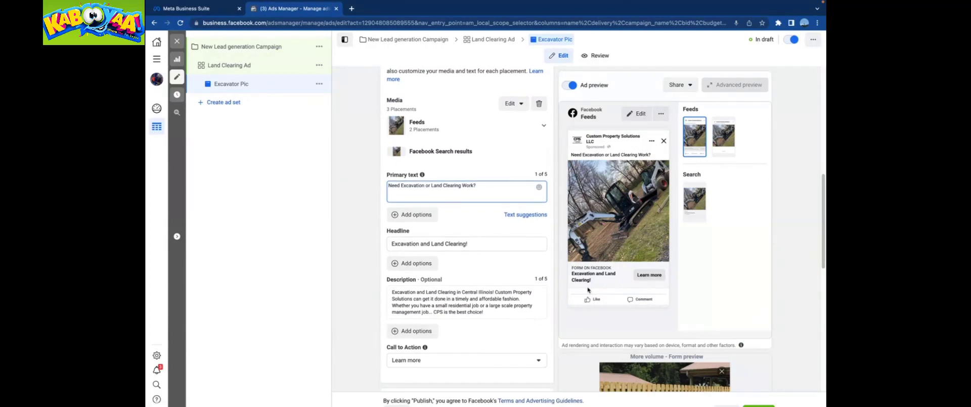
{"action": "left_click", "coordinate": [467, 241]}
{"action": "key", "text": "BackSpace"}
{"action": "type", "text": "in Cent"}
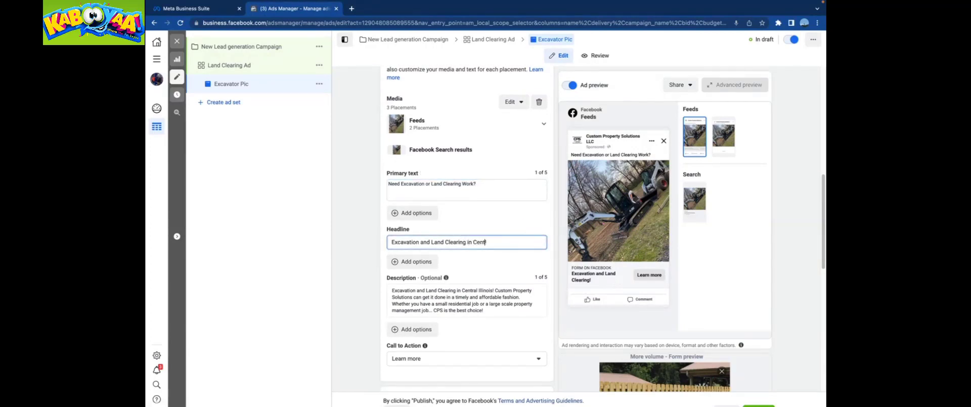
{"action": "type", "text": "ral Illinois!"}
{"action": "key", "text": "BackSpace"}
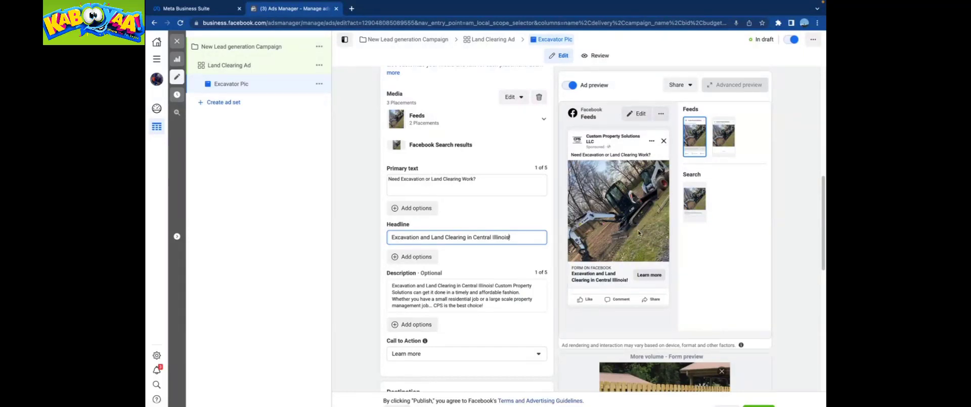
Choose Learn more as the ad's call to action and review the alternative options
{"action": "scroll", "coordinate": [535, 273], "scroll_direction": "down", "scroll_amount": 3}
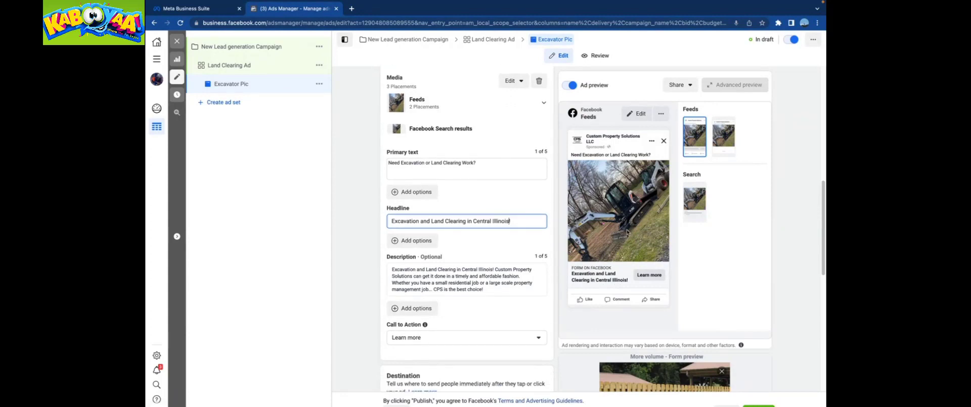
{"action": "scroll", "coordinate": [535, 274], "scroll_direction": "down", "scroll_amount": 1}
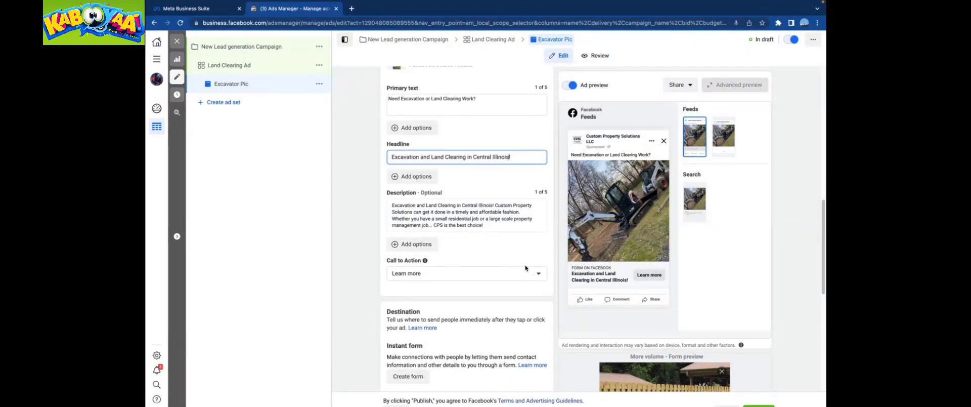
{"action": "left_click", "coordinate": [428, 276]}
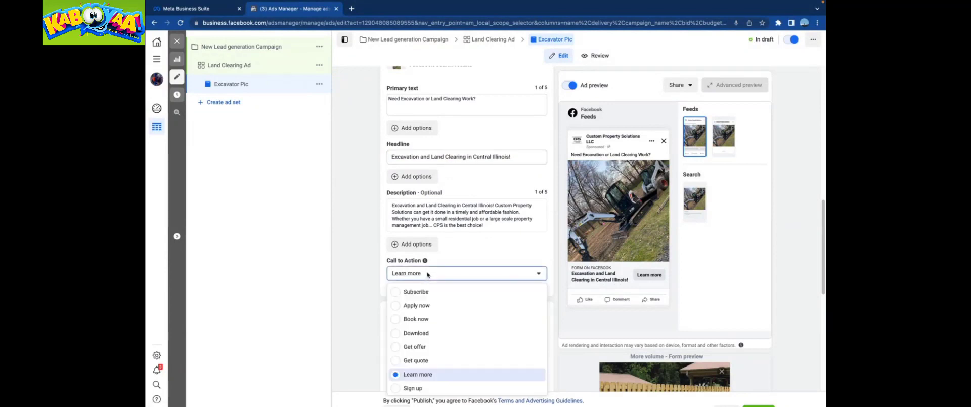
{"action": "left_click", "coordinate": [414, 377]}
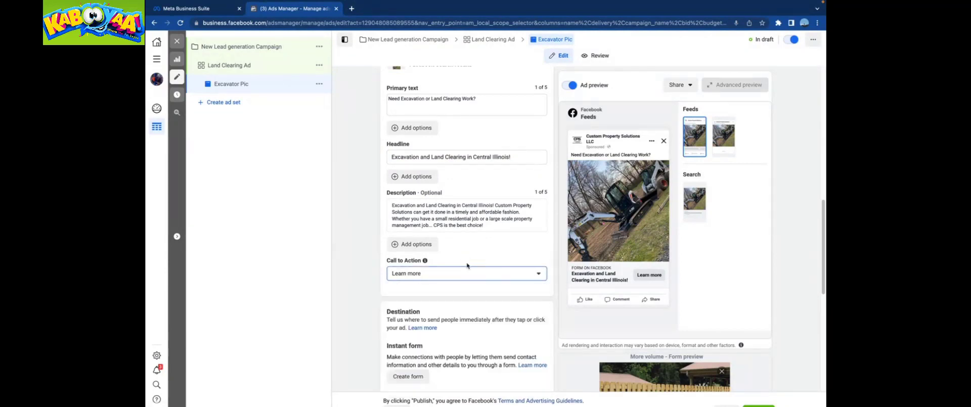
{"action": "scroll", "coordinate": [474, 277], "scroll_direction": "down", "scroll_amount": 1}
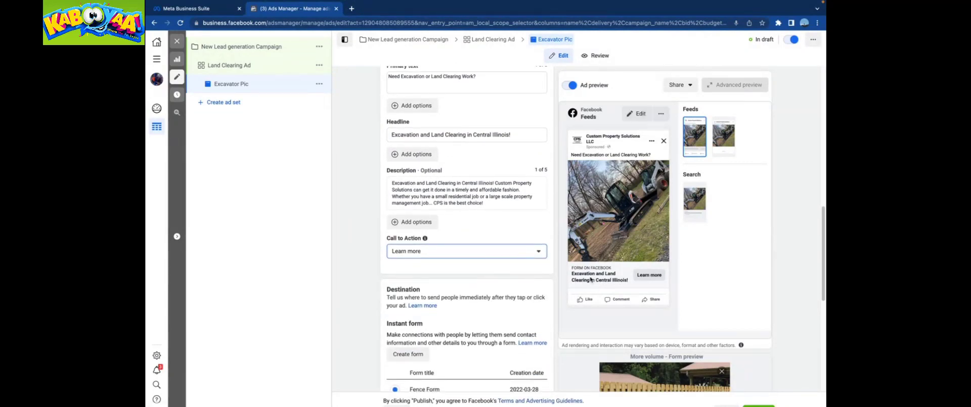
{"action": "left_click", "coordinate": [494, 251]}
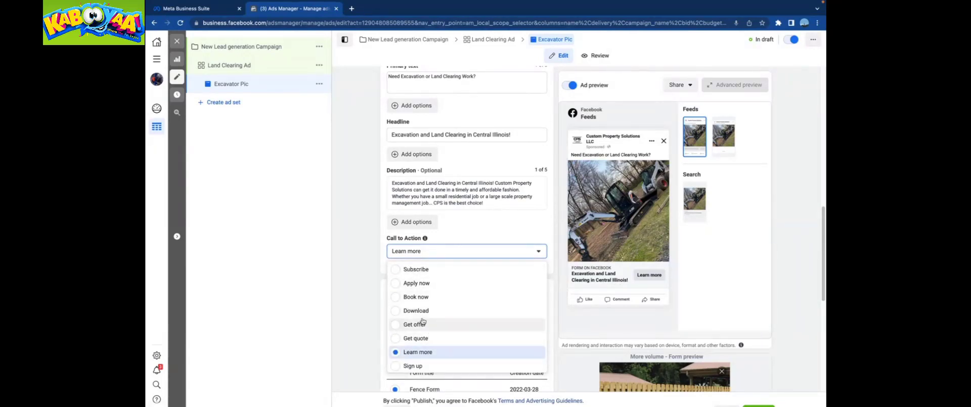
{"action": "left_click", "coordinate": [497, 219]}
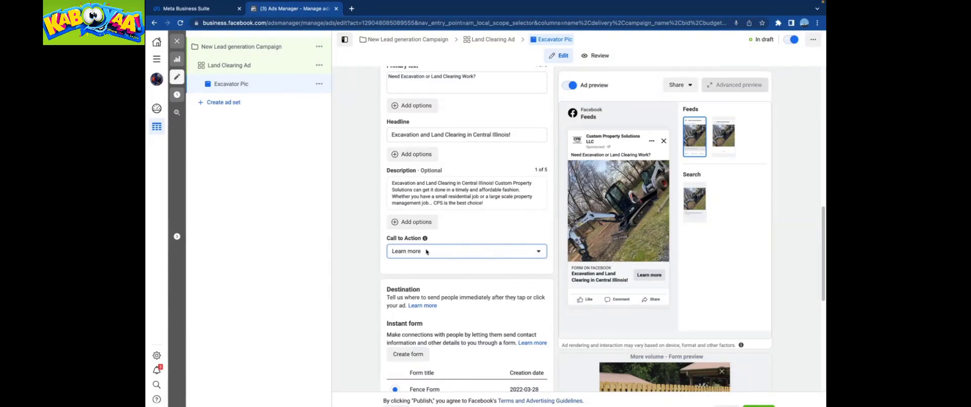
Create a new instant form for the ad and name it "Excavation and Land Clearing Form"
{"action": "scroll", "coordinate": [425, 249], "scroll_direction": "down", "scroll_amount": 5}
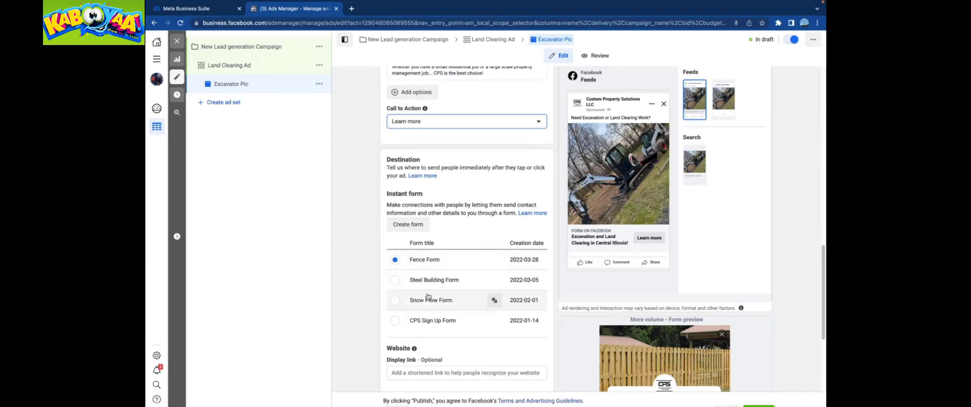
{"action": "scroll", "coordinate": [435, 273], "scroll_direction": "down", "scroll_amount": 1}
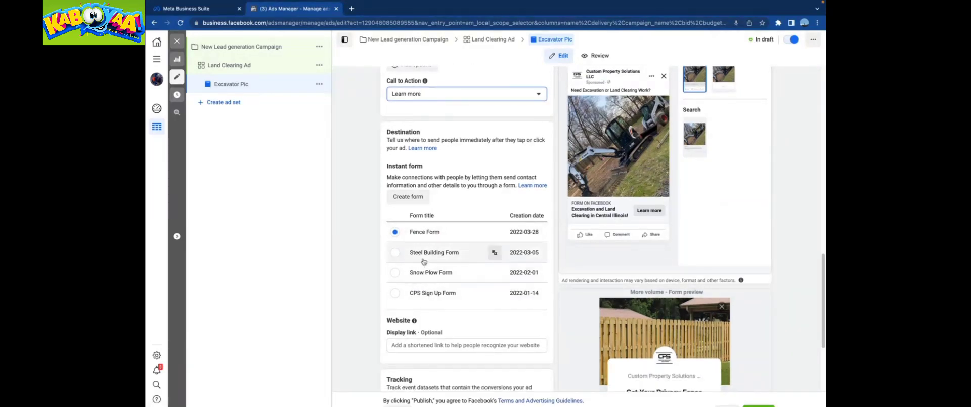
{"action": "left_click", "coordinate": [405, 197]}
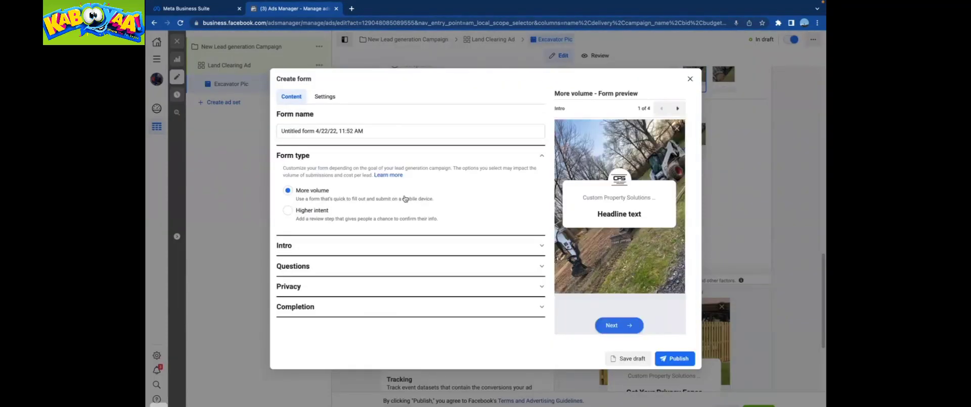
{"action": "left_click_drag", "start_coordinate": [368, 130], "coordinate": [283, 107]}
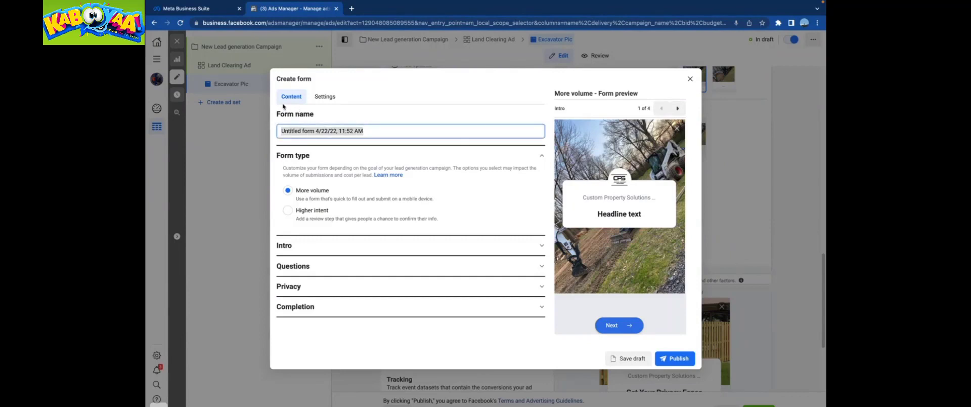
{"action": "key", "text": "BackSpace"}
{"action": "type", "text": "E"}
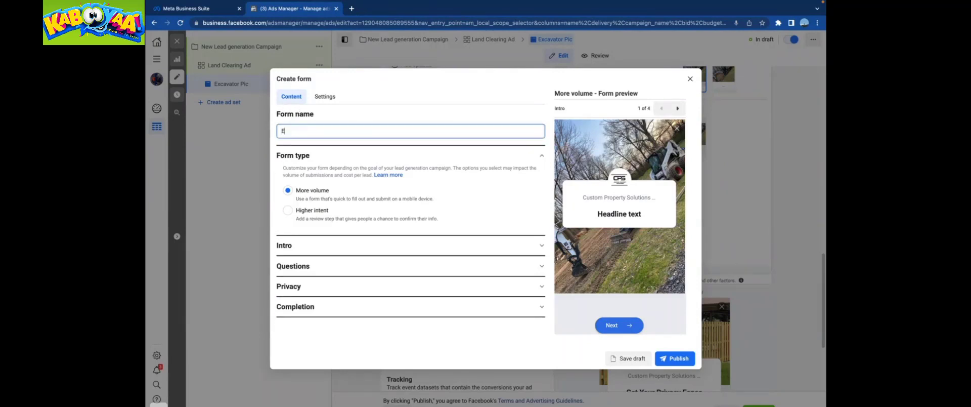
{"action": "type", "text": "xcavation and Land Clearing Form"}
Enter "Excavation and Land Clearing in Central Illinois" as the greeting headline in the form's intro
{"action": "left_click", "coordinate": [288, 245]}
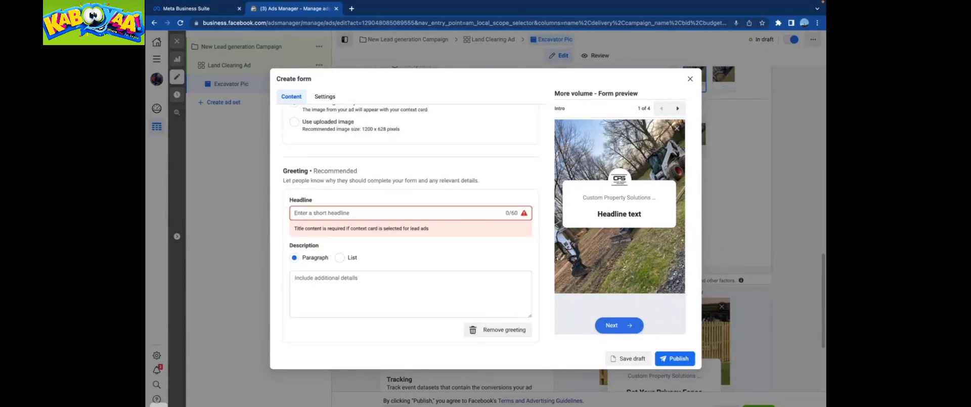
{"action": "type", "text": "Exca"}
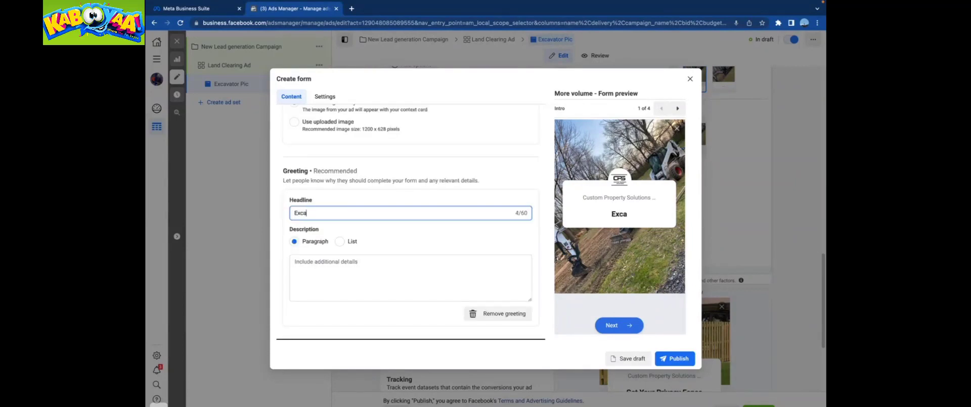
{"action": "type", "text": "vation and Le"}
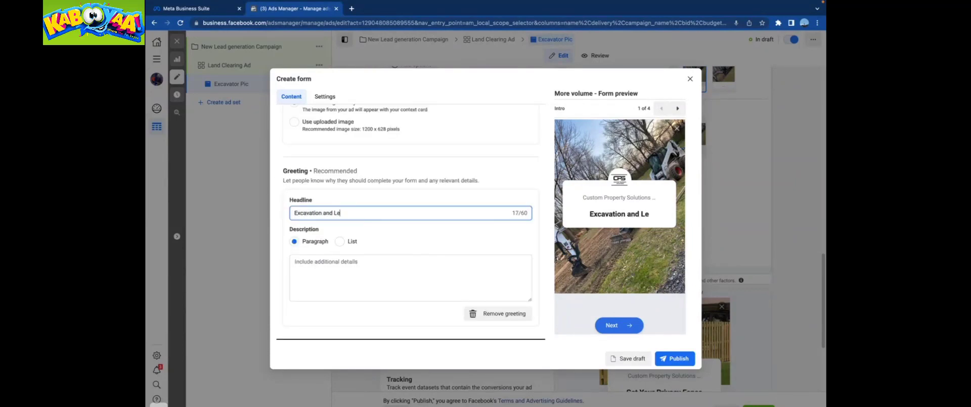
{"action": "key", "text": "BackSpace"}
{"action": "type", "text": "and Clearing "}
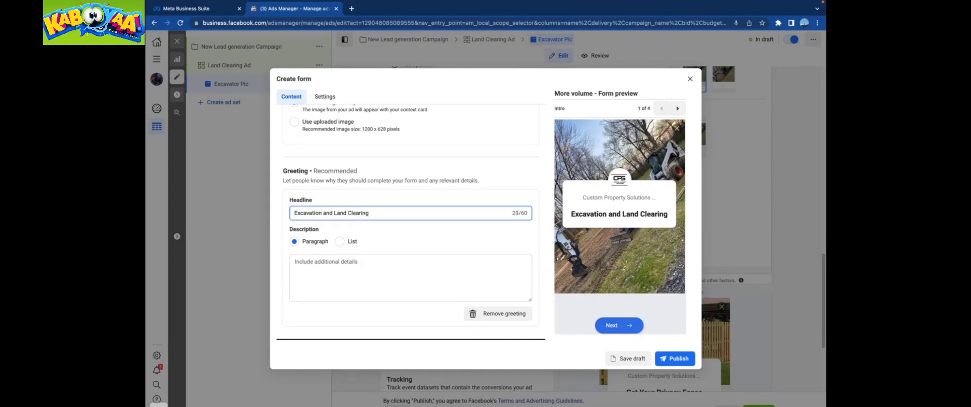
{"action": "type", "text": "in Central Il"}
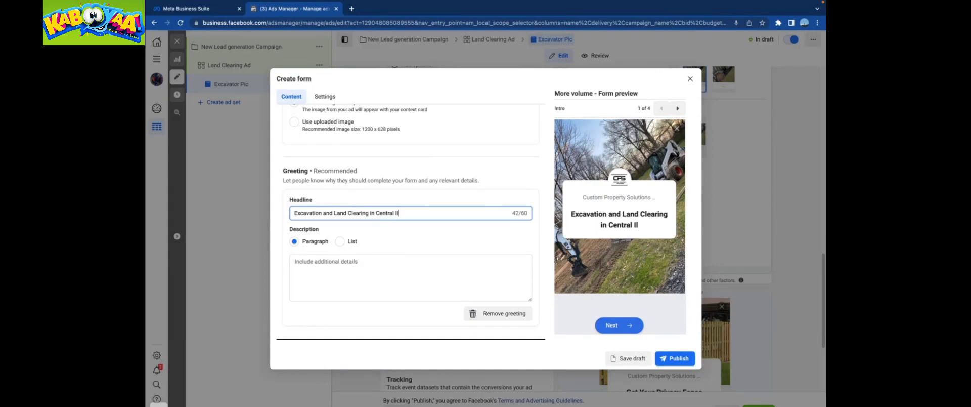
{"action": "type", "text": "linois"}
Switch the greeting description to a list and enter "Residential" and "Commercial" as its first two items
{"action": "left_click", "coordinate": [339, 241]}
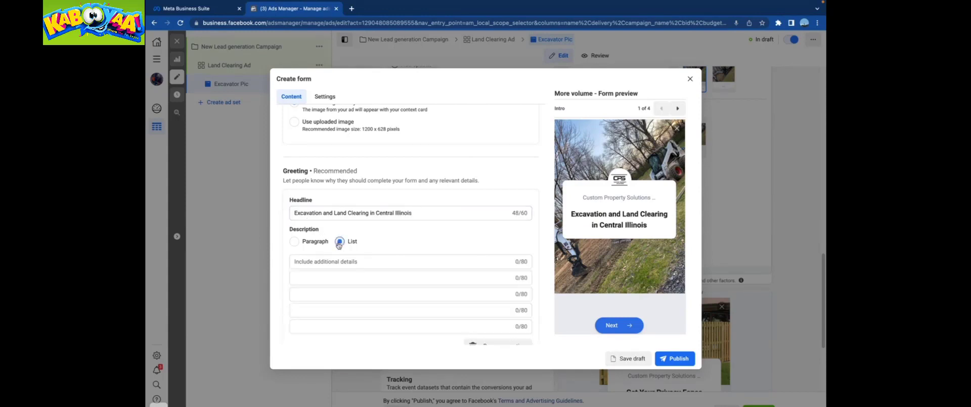
{"action": "left_click", "coordinate": [309, 261]}
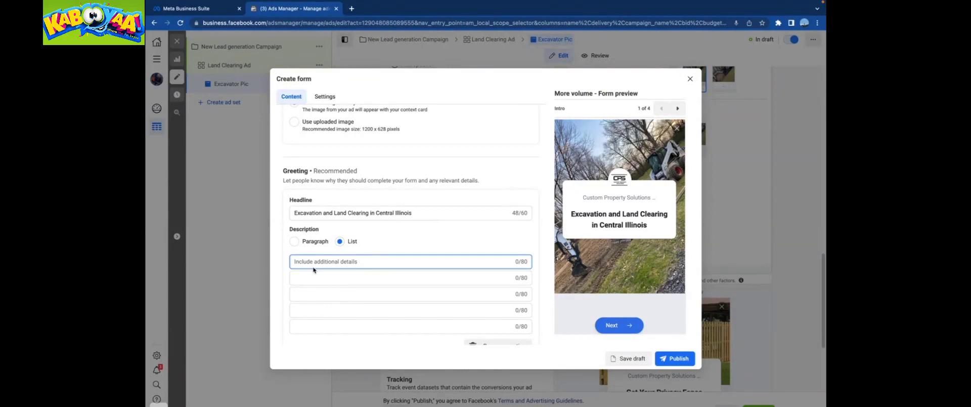
{"action": "type", "text": "Res"}
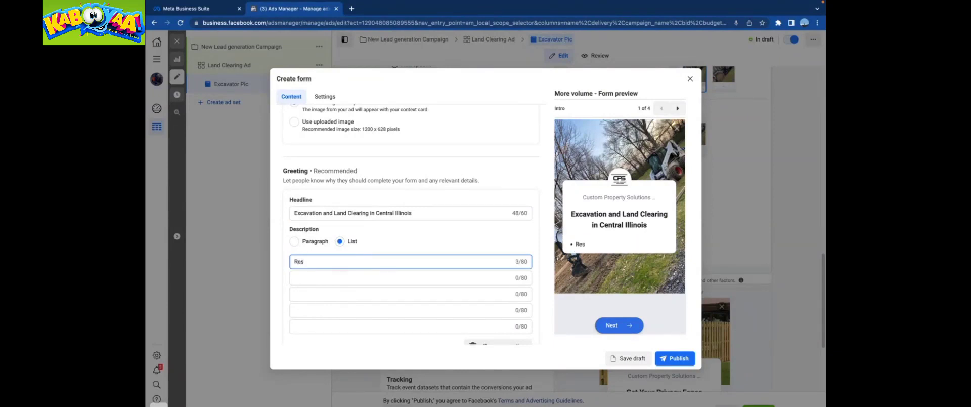
{"action": "type", "text": "idential"}
{"action": "left_click", "coordinate": [313, 277]}
{"action": "type", "text": "Cmo"}
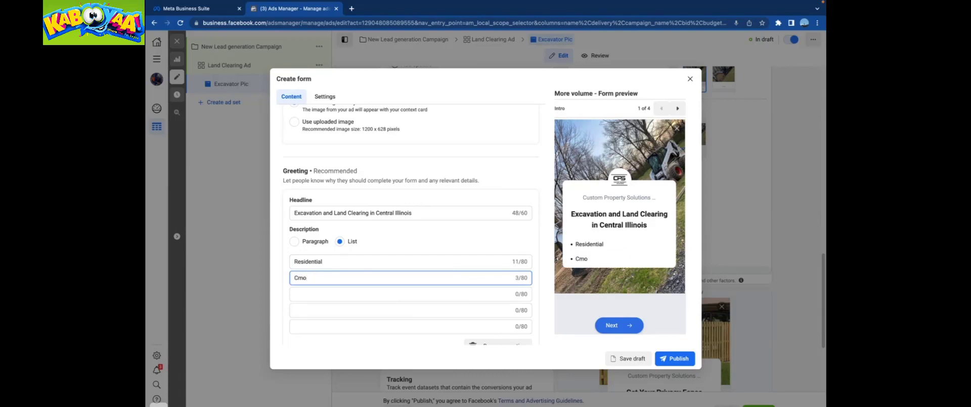
{"action": "key", "text": "BackSpace"}
{"action": "key", "text": "BackSpace"}
{"action": "type", "text": "ommercial"}
Add "Excavation Work", "Land Clearing" and "Drainage" to the greeting list and expand the full list in the form preview
{"action": "left_click", "coordinate": [311, 294]}
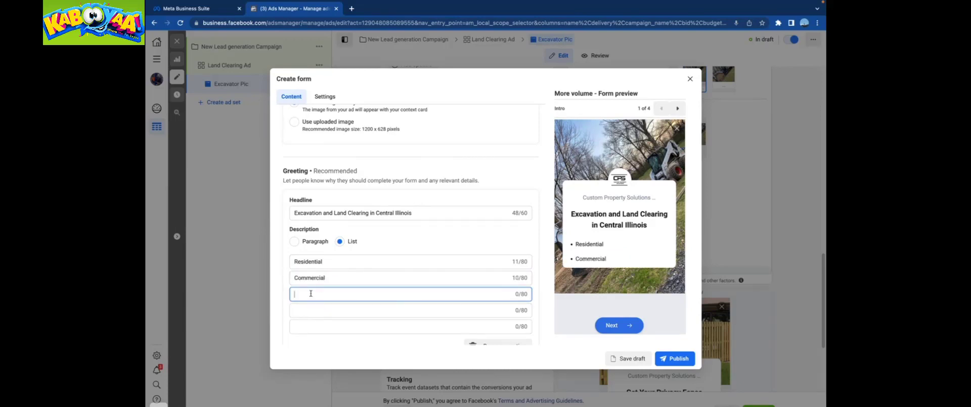
{"action": "type", "text": "Excav"}
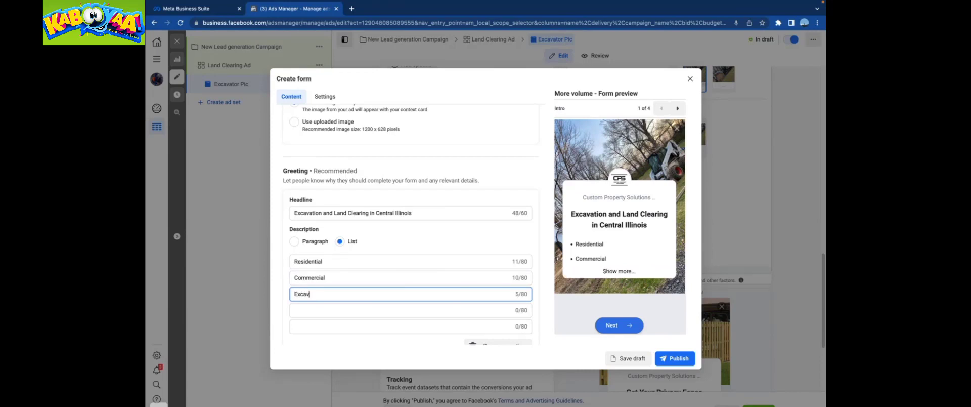
{"action": "type", "text": "ation Work"}
{"action": "left_click", "coordinate": [311, 309]}
{"action": "type", "text": "Land Clearing"}
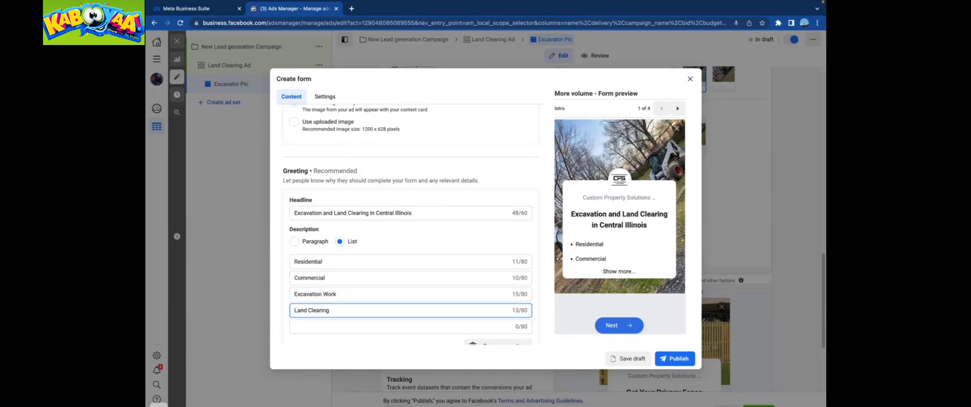
{"action": "left_click", "coordinate": [308, 326]}
{"action": "type", "text": "Drainage"}
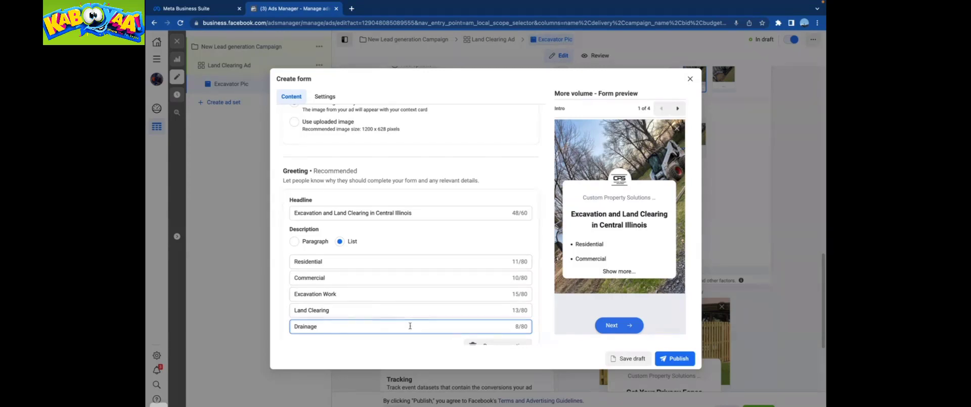
{"action": "left_click", "coordinate": [618, 272]}
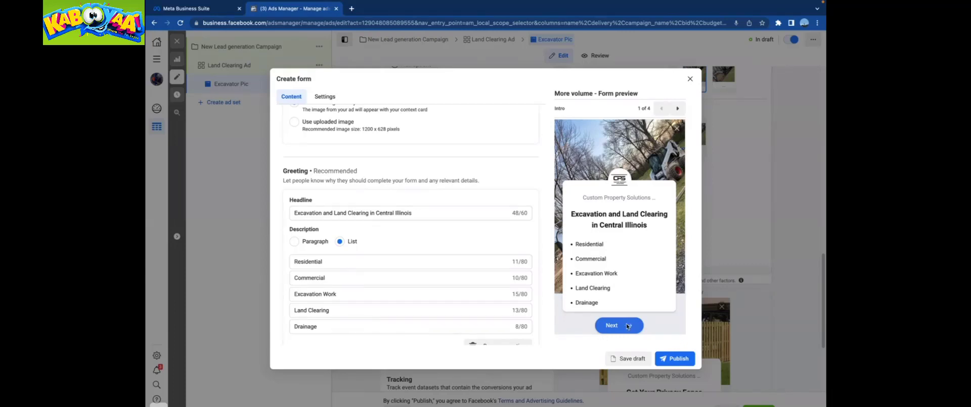
Enter "CPS would love to hear more about your project!" as the description of the form's prefill questions
{"action": "scroll", "coordinate": [439, 308], "scroll_direction": "down", "scroll_amount": 3}
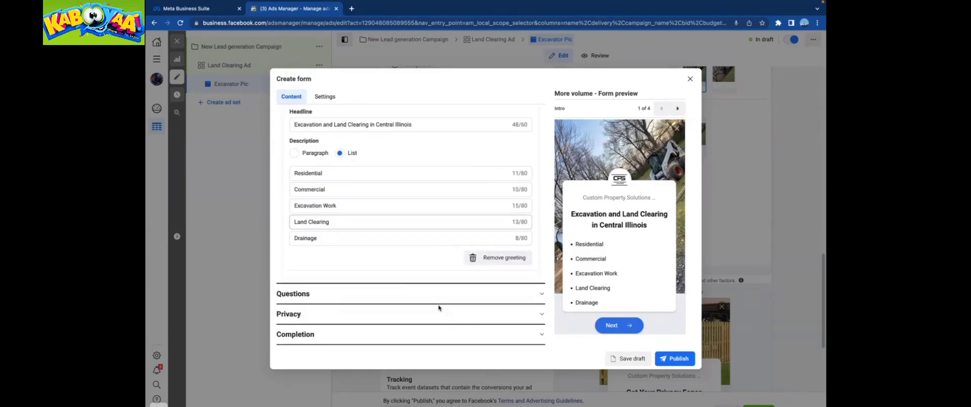
{"action": "left_click", "coordinate": [293, 294]}
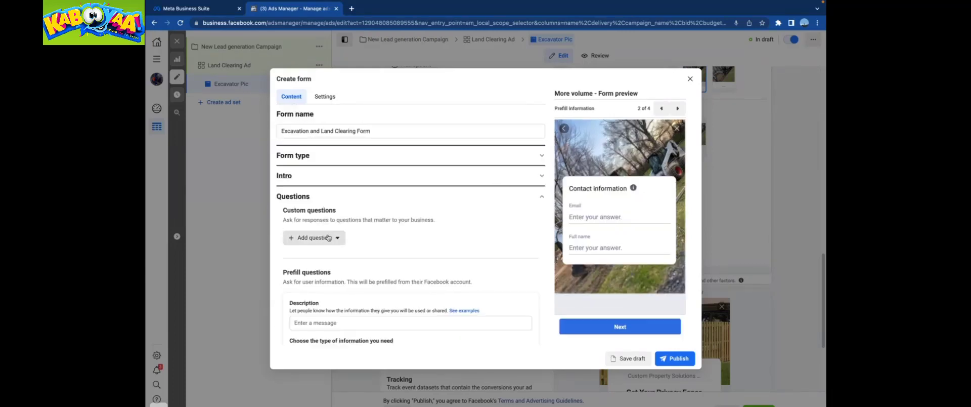
{"action": "scroll", "coordinate": [309, 279], "scroll_direction": "down", "scroll_amount": 2}
{"action": "scroll", "coordinate": [308, 279], "scroll_direction": "down", "scroll_amount": 1}
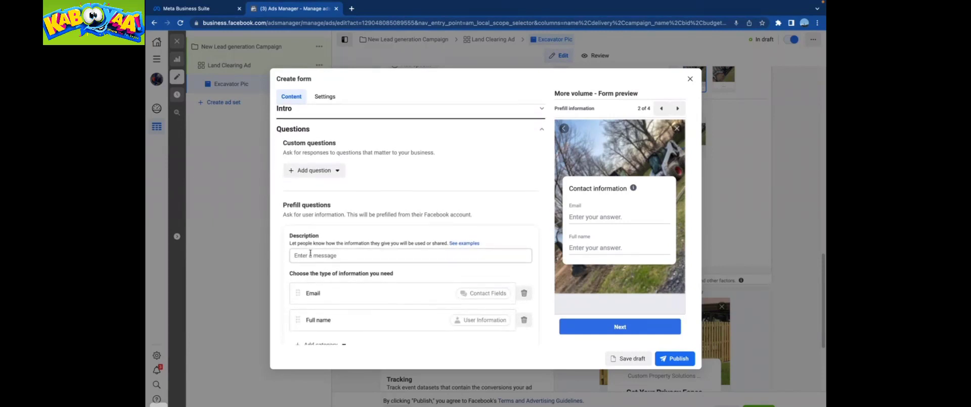
{"action": "left_click", "coordinate": [310, 254]}
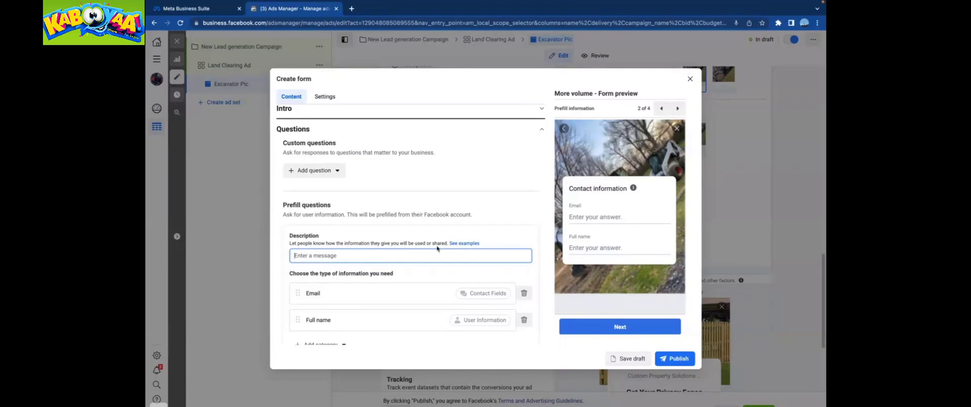
{"action": "type", "text": "CPS would lo"}
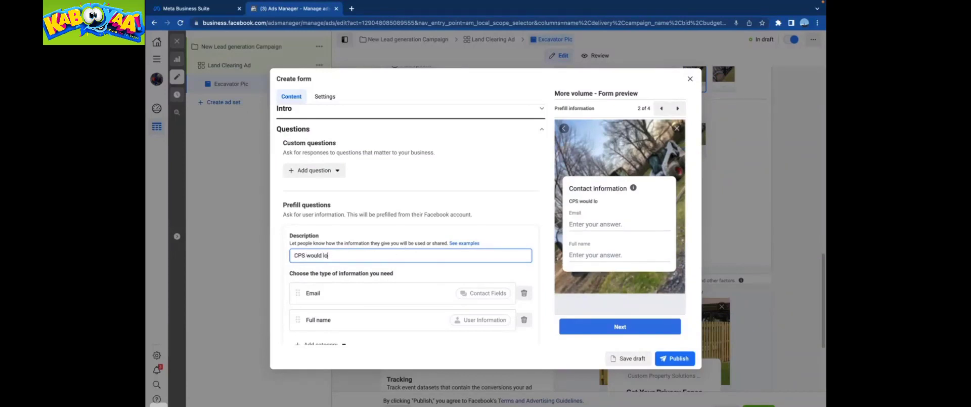
{"action": "type", "text": "ve to hear more about"}
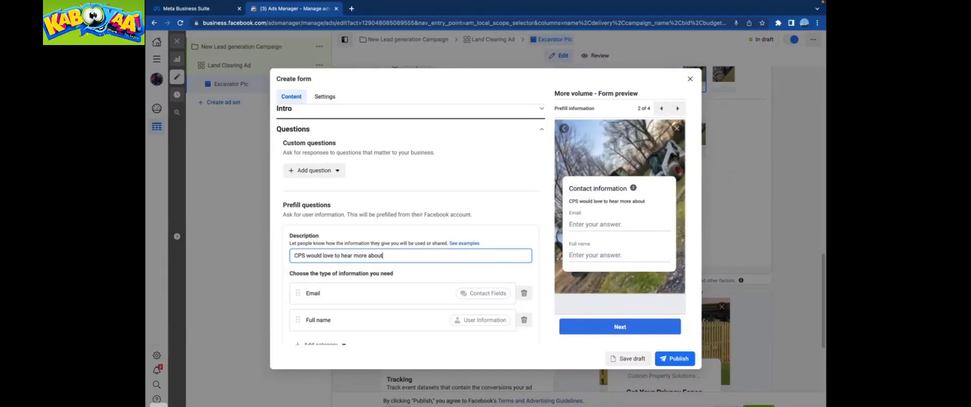
{"action": "type", "text": " you rproject!"}
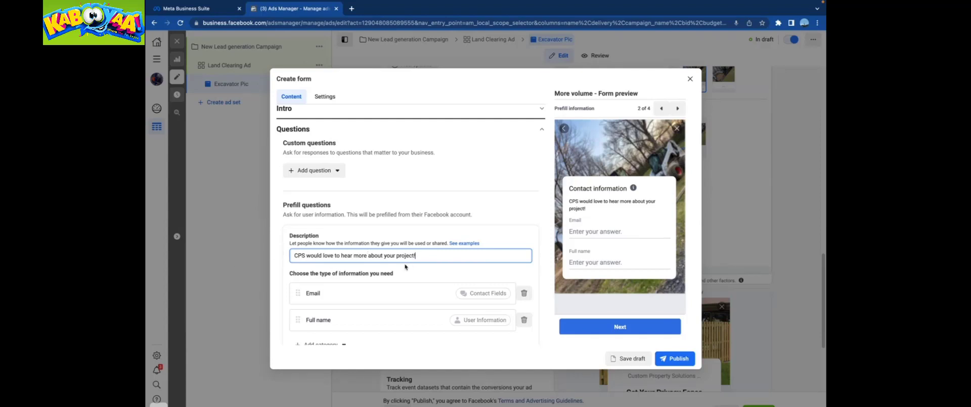
Add a phone number field to the form's prefill questions and move Full name above Email
{"action": "scroll", "coordinate": [369, 281], "scroll_direction": "down", "scroll_amount": 1}
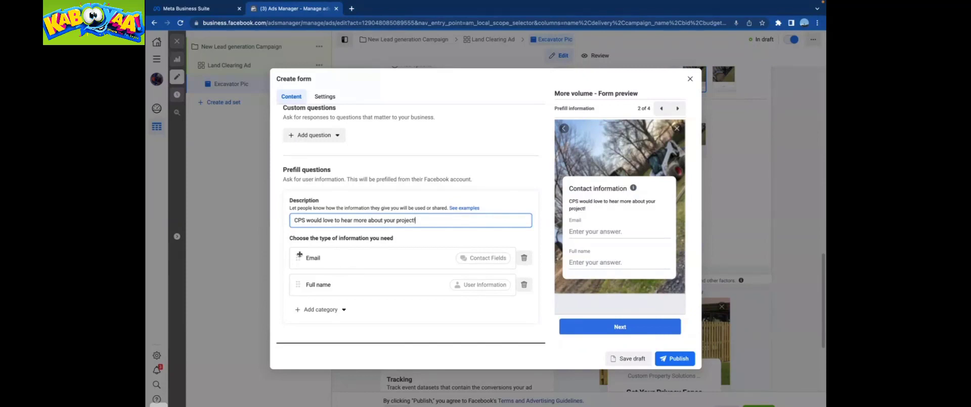
{"action": "left_click", "coordinate": [311, 311]}
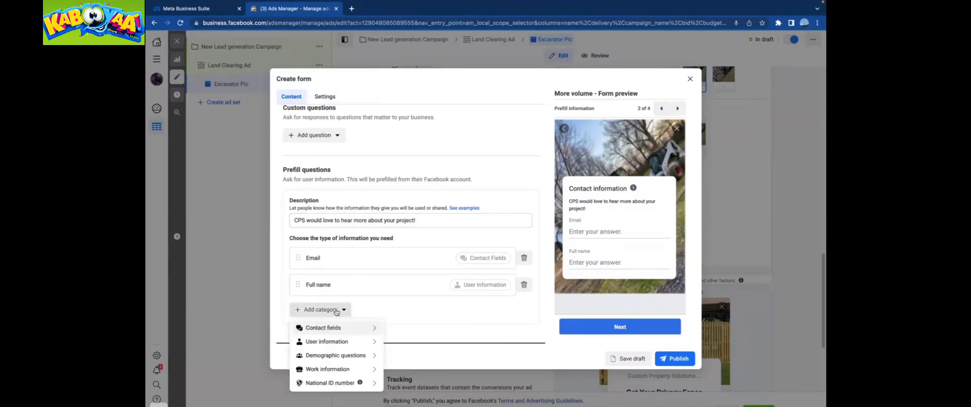
{"action": "mouse_move", "coordinate": [329, 328]}
{"action": "left_click", "coordinate": [399, 340]}
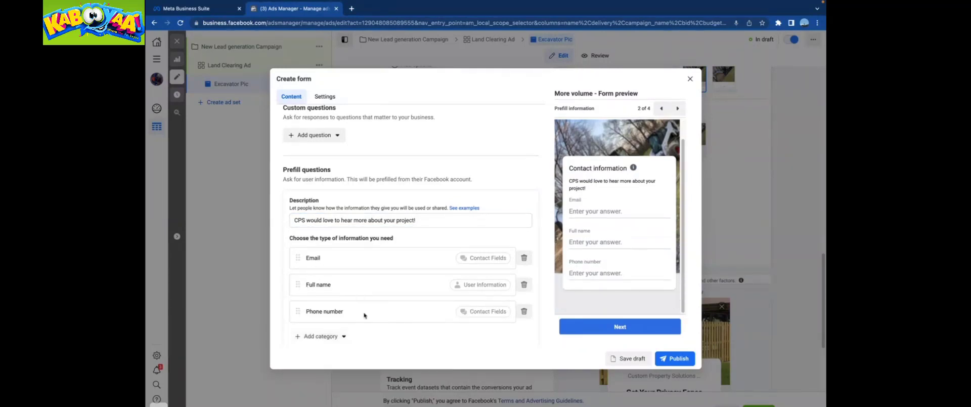
{"action": "left_click_drag", "start_coordinate": [297, 284], "coordinate": [297, 247]}
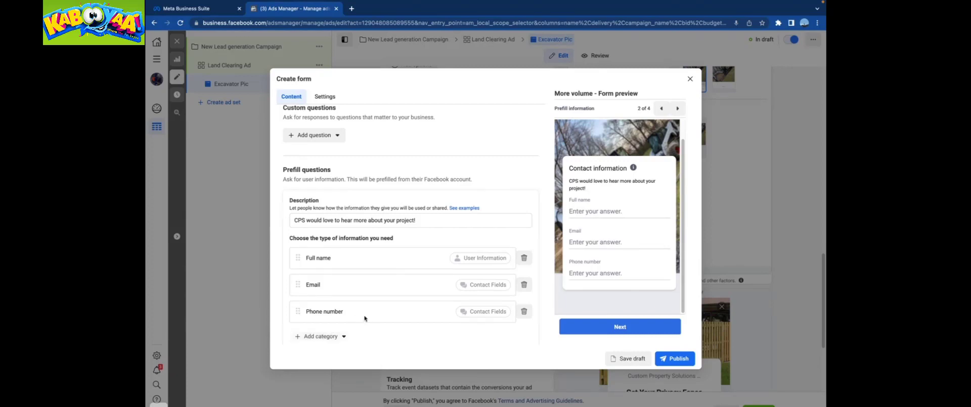
Copy the Custom Property Solutions website's home page address and enter it as the privacy policy link in the form's privacy section
{"action": "scroll", "coordinate": [364, 309], "scroll_direction": "down", "scroll_amount": 2}
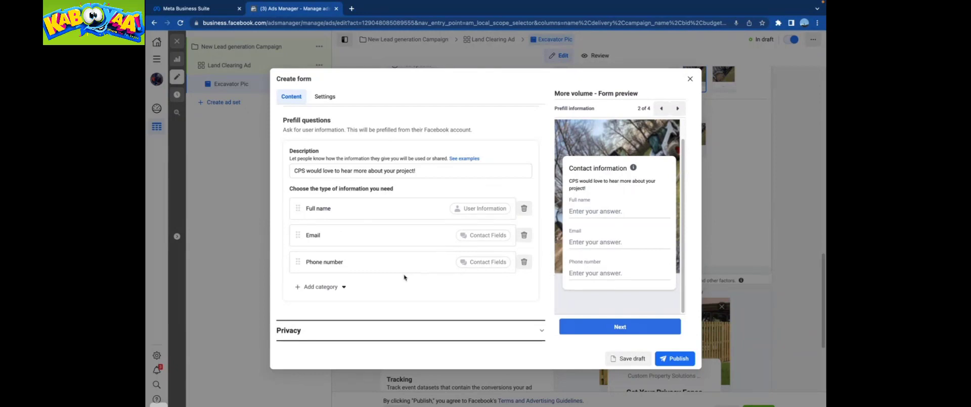
{"action": "scroll", "coordinate": [403, 278], "scroll_direction": "down", "scroll_amount": 1}
{"action": "left_click", "coordinate": [298, 317]}
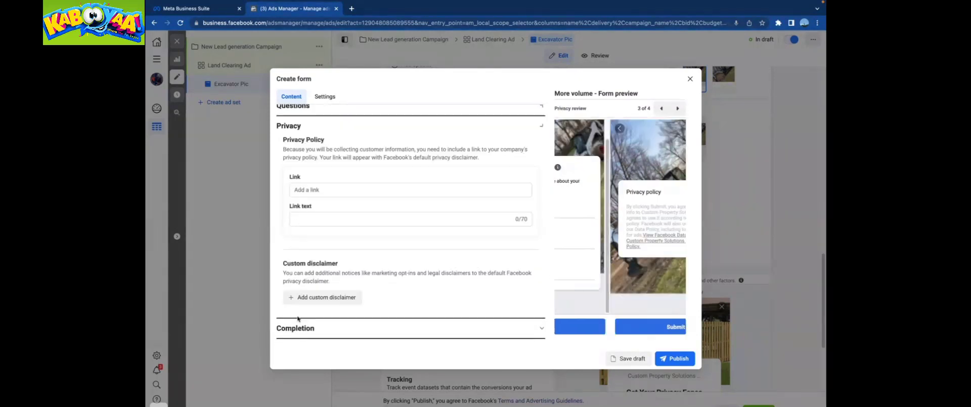
{"action": "left_click", "coordinate": [323, 196]}
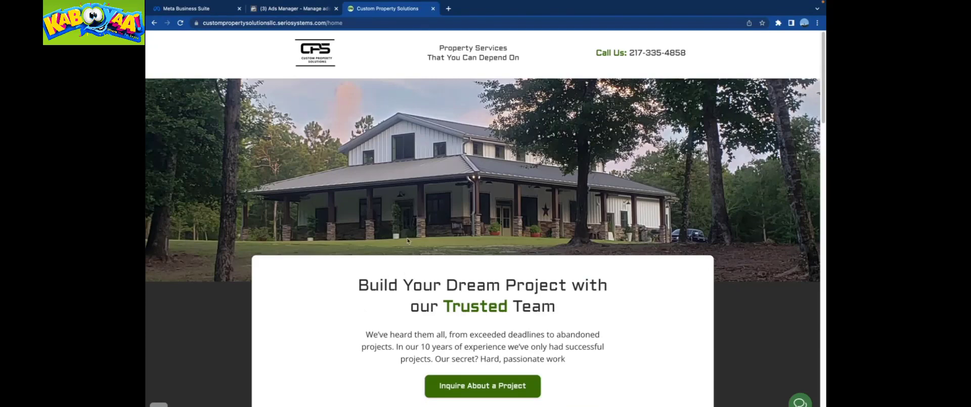
{"action": "scroll", "coordinate": [404, 276], "scroll_direction": "down", "scroll_amount": 2}
{"action": "scroll", "coordinate": [405, 277], "scroll_direction": "down", "scroll_amount": 10}
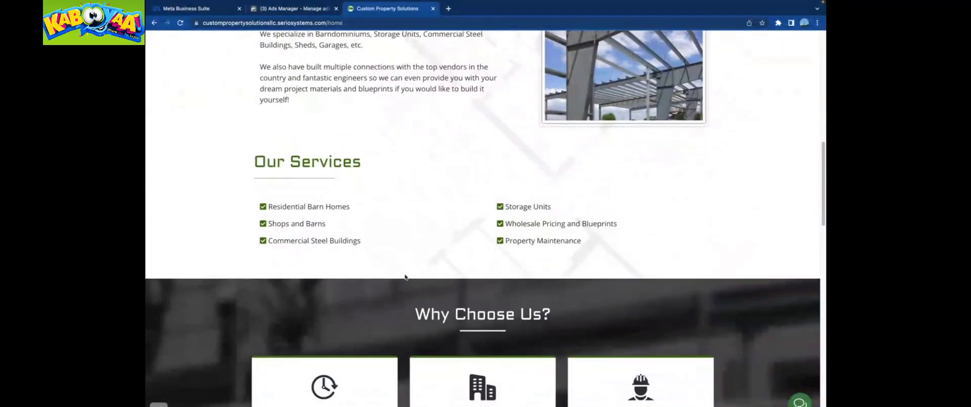
{"action": "scroll", "coordinate": [405, 276], "scroll_direction": "down", "scroll_amount": 6}
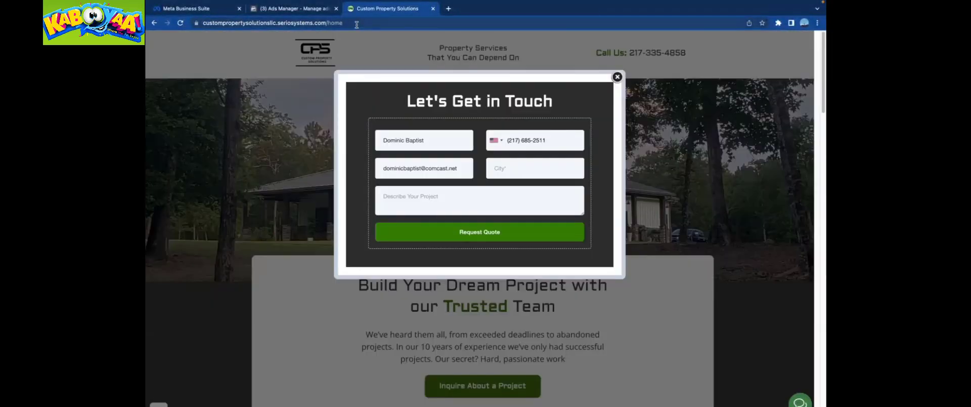
{"action": "left_click", "coordinate": [356, 24]}
{"action": "key", "text": "ctrl+c"}
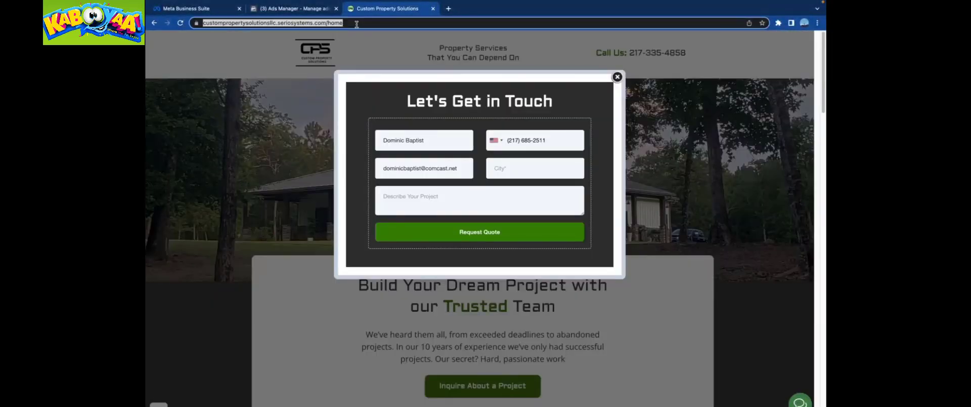
{"action": "left_click", "coordinate": [297, 13]}
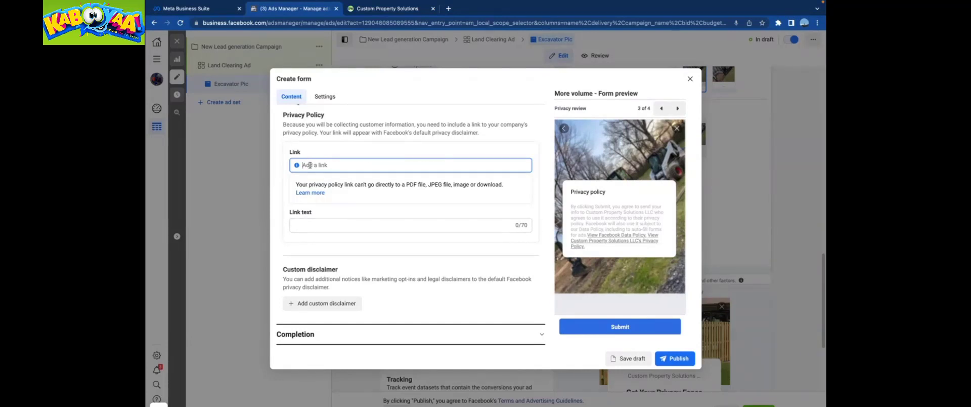
{"action": "key", "text": "ctrl+v"}
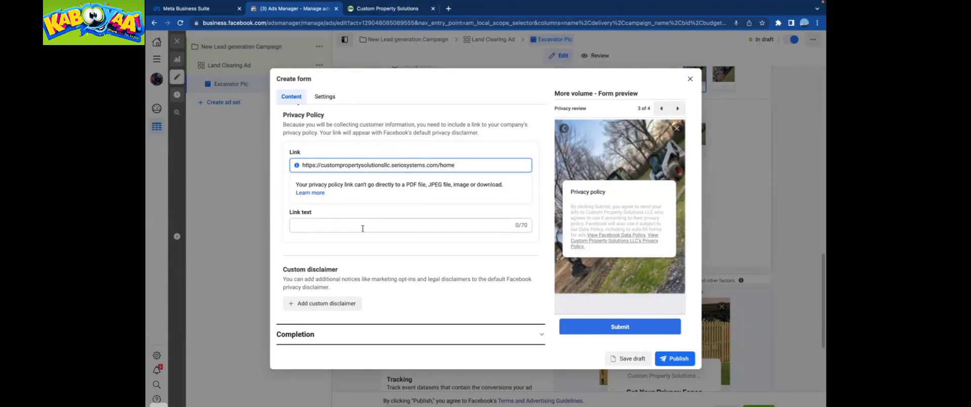
Enter "Custom Property Solutions Privacy Policy" as the link text of the form's privacy policy
{"action": "left_click", "coordinate": [342, 231]}
{"action": "type", "text": "C"}
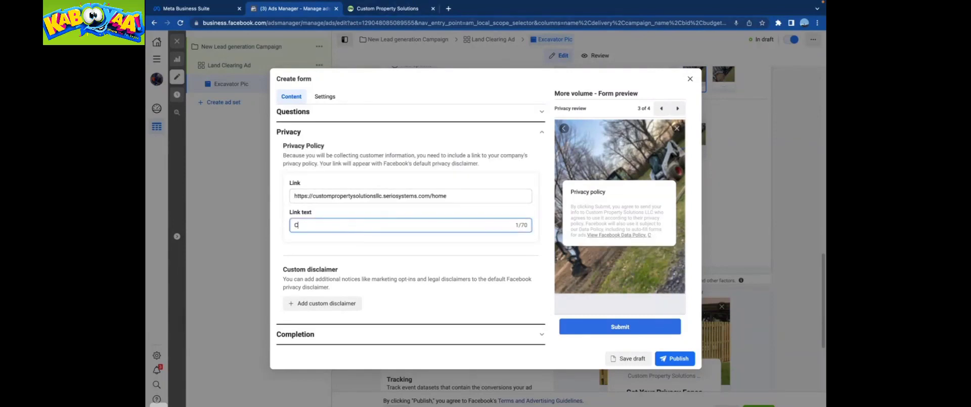
{"action": "type", "text": "usotm Pr"}
{"action": "key", "text": "BackSpace"}
{"action": "key", "text": "BackSpace"}
{"action": "key", "text": "BackSpace"}
{"action": "key", "text": "BackSpace"}
{"action": "key", "text": "BackSpace"}
{"action": "key", "text": "BackSpace"}
{"action": "type", "text": "stom P"}
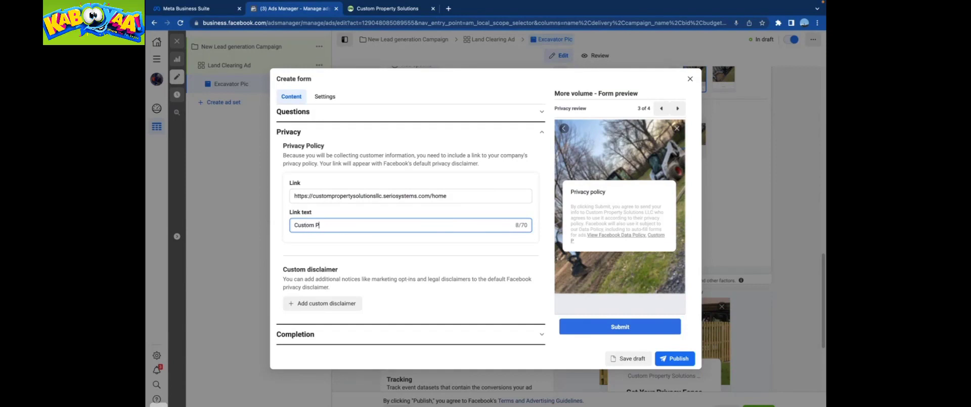
{"action": "type", "text": "roperty Solutions Privacy "}
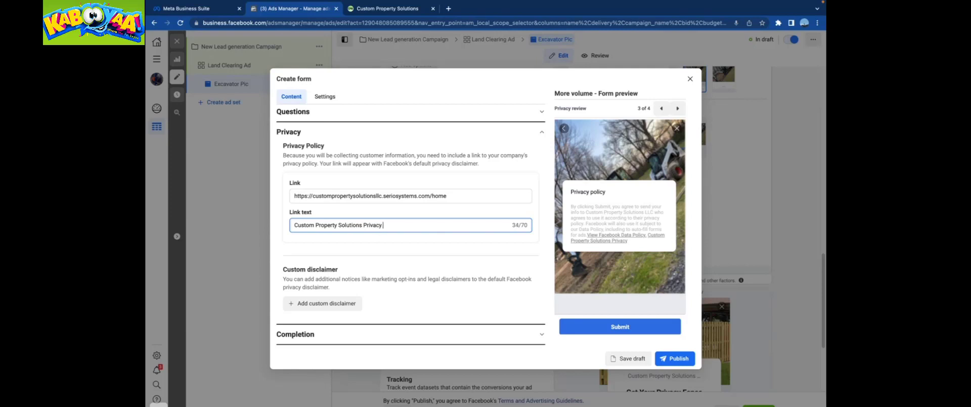
{"action": "type", "text": "Policy"}
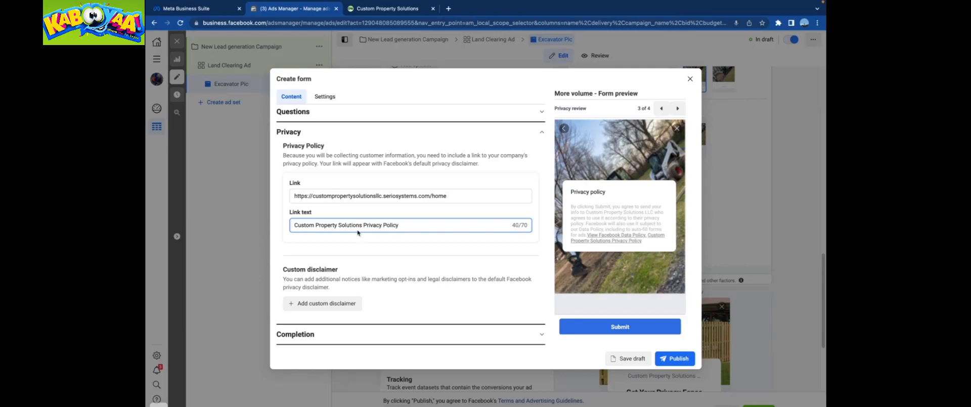
Add a custom disclaimer to the form with the title "Terms and Conditions for Custom Property Solutions"
{"action": "left_click", "coordinate": [321, 304]}
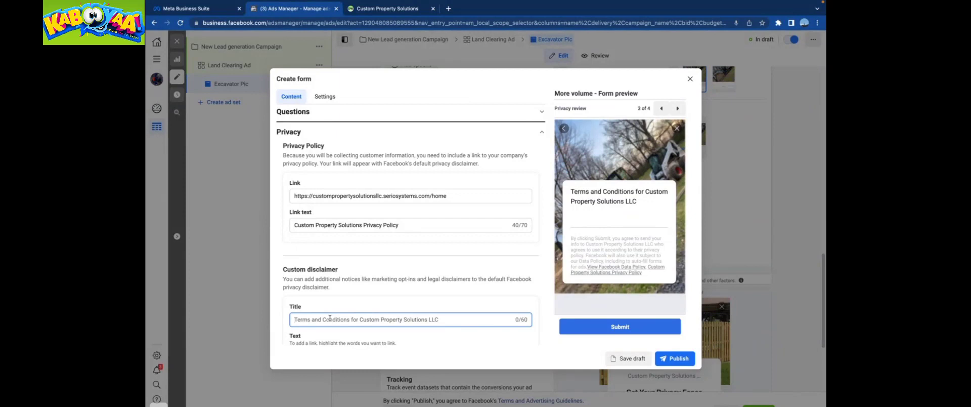
{"action": "type", "text": "Terms and Co"}
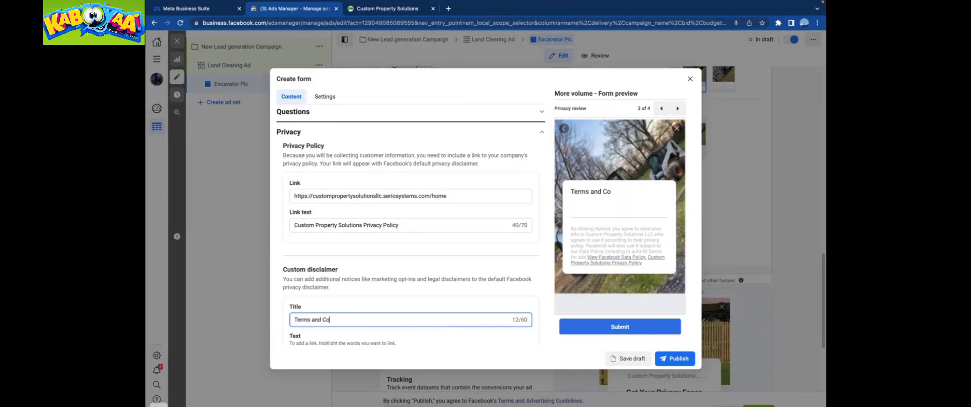
{"action": "type", "text": "nditions for Custom Property "}
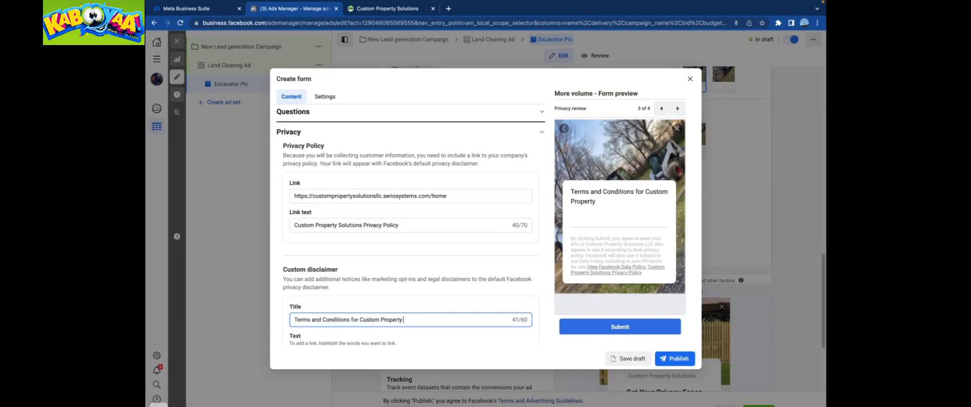
{"action": "type", "text": "Solutions"}
Enter disclaimer text stating that Custom Property Solutions is responsible for private information and uses it only to contact people about the services they requested
{"action": "scroll", "coordinate": [354, 317], "scroll_direction": "down", "scroll_amount": 1}
{"action": "left_click", "coordinate": [327, 297]}
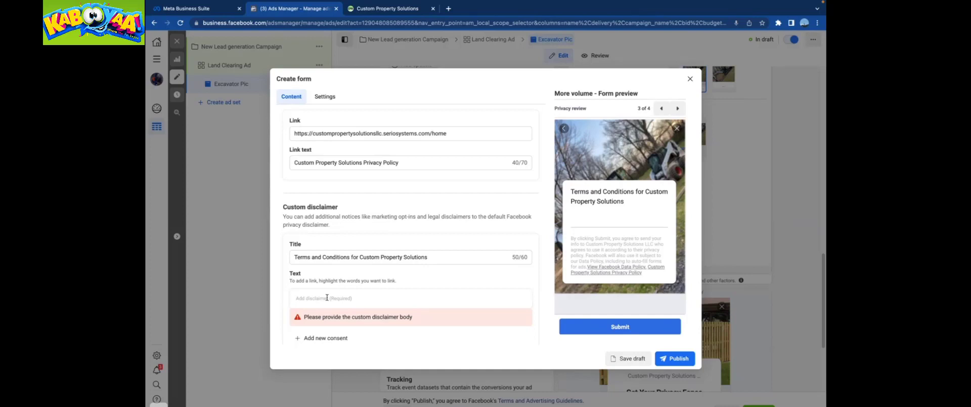
{"action": "left_click", "coordinate": [327, 297]}
{"action": "type", "text": "Custom Property Solutions is responsible for your private information and will not use this information for any other reason than to get in contact with you about the services you"}
{"action": "type", "text": "re"}
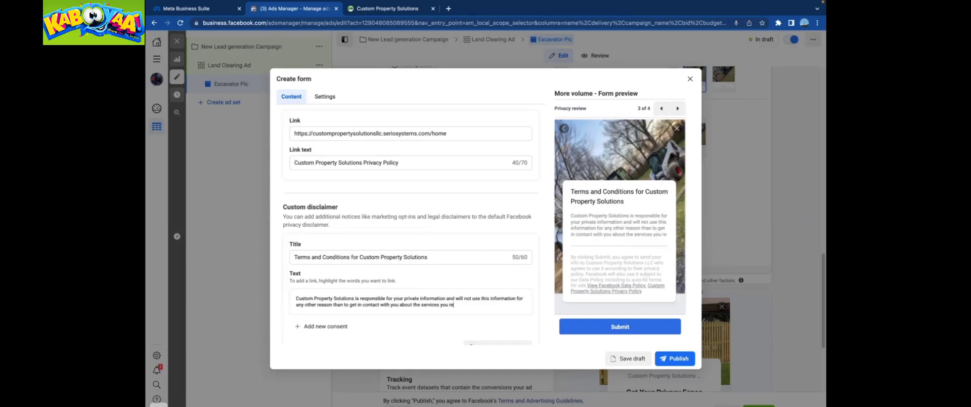
{"action": "type", "text": "quested."}
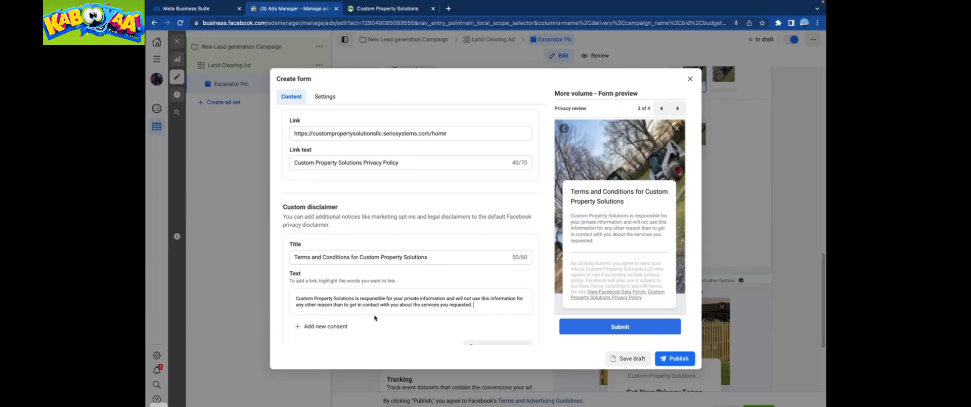
Replace the completion message's description with "We just sent you a text and can't wait to hear more about your project!"
{"action": "scroll", "coordinate": [361, 244], "scroll_direction": "down", "scroll_amount": 1}
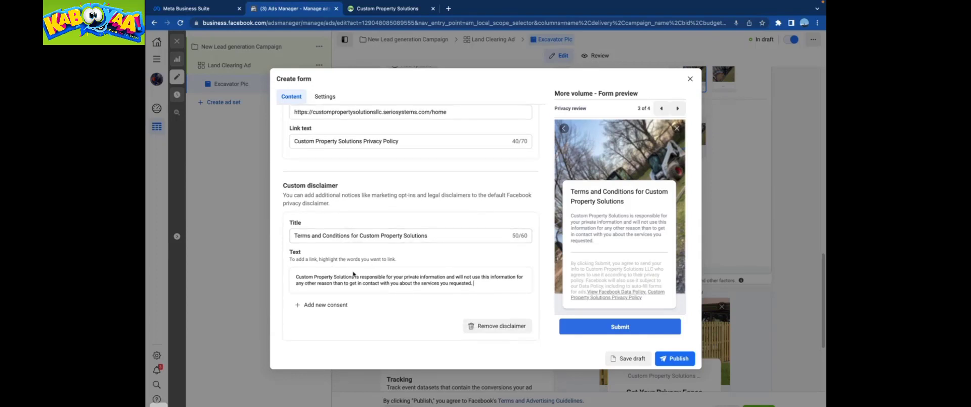
{"action": "scroll", "coordinate": [414, 304], "scroll_direction": "up", "scroll_amount": 2}
{"action": "scroll", "coordinate": [424, 310], "scroll_direction": "down", "scroll_amount": 3}
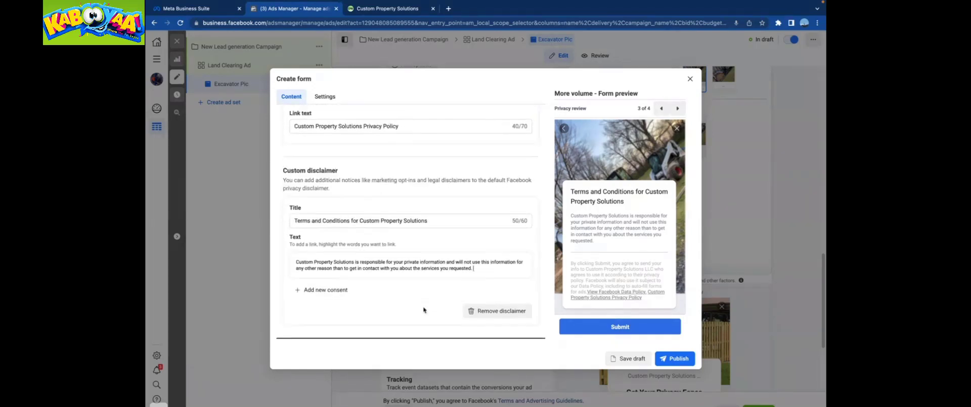
{"action": "scroll", "coordinate": [424, 309], "scroll_direction": "down", "scroll_amount": 1}
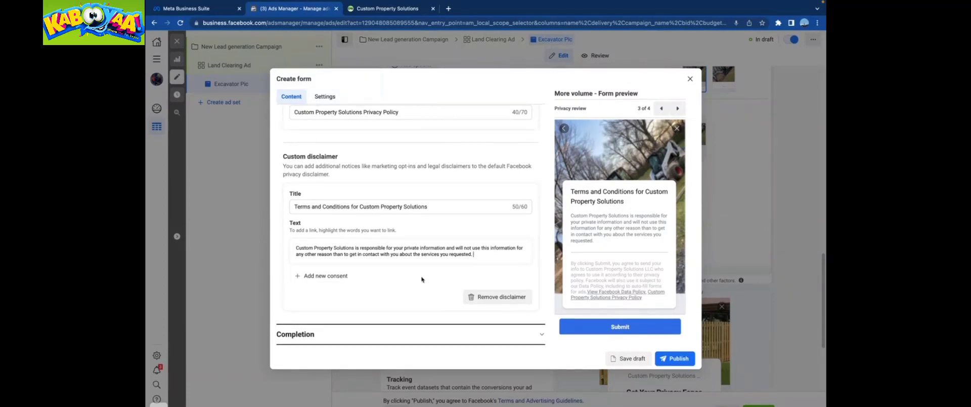
{"action": "left_click", "coordinate": [300, 338]}
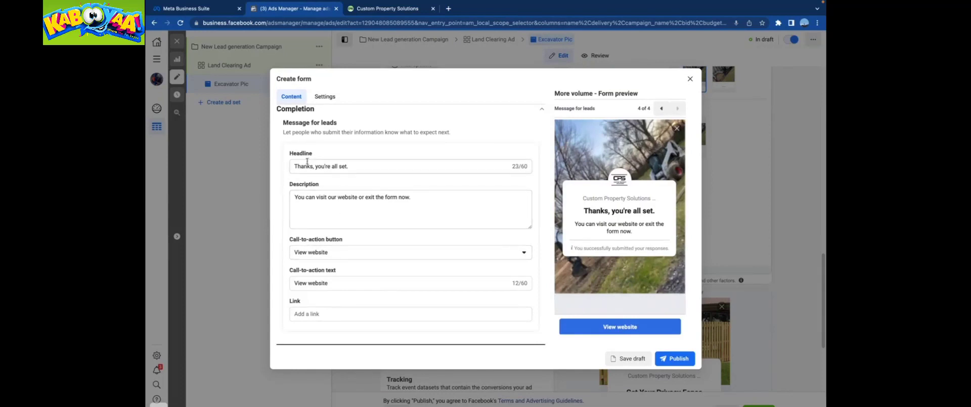
{"action": "left_click_drag", "start_coordinate": [426, 196], "coordinate": [292, 194]}
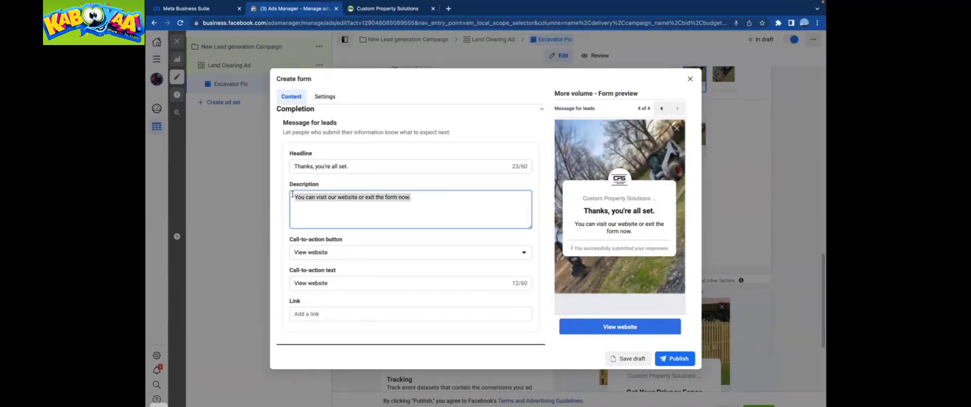
{"action": "type", "text": "We just sent you a text and can't wait to hear more about your project!"}
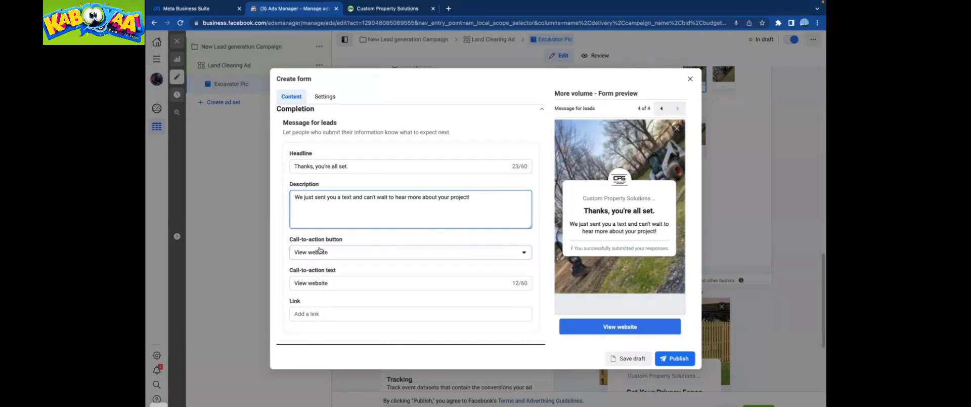
{"action": "left_click", "coordinate": [315, 315]}
{"action": "key", "text": "ctrl+v"}
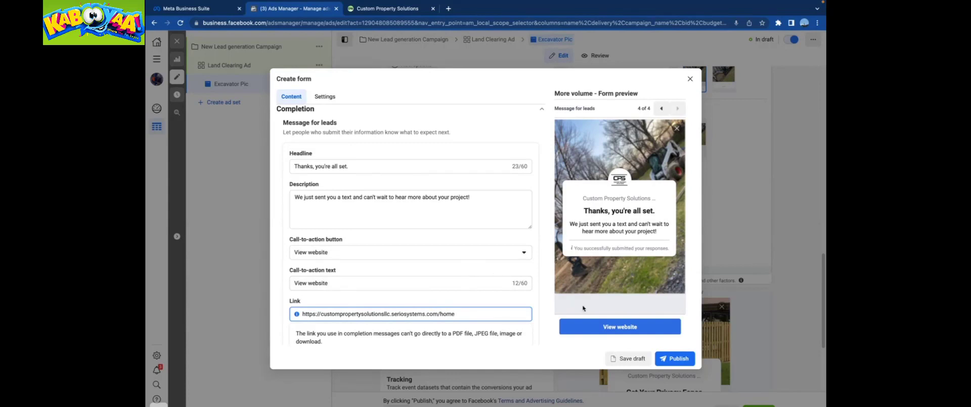
{"action": "scroll", "coordinate": [328, 268], "scroll_direction": "down", "scroll_amount": 1}
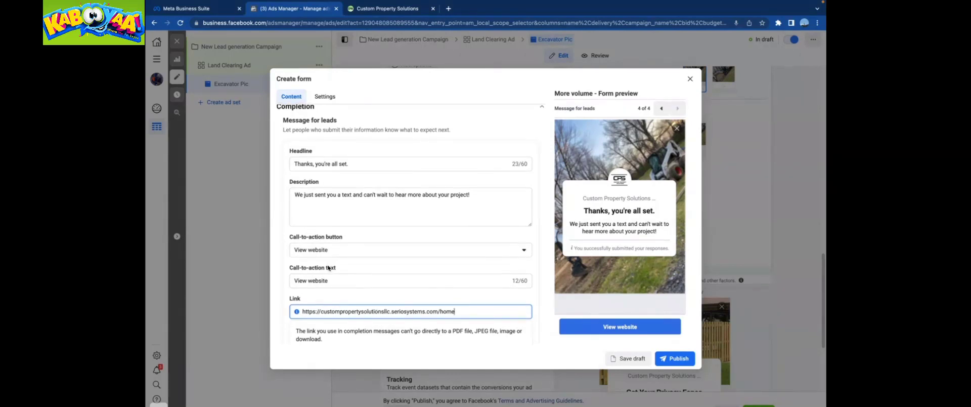
{"action": "scroll", "coordinate": [355, 285], "scroll_direction": "up", "scroll_amount": 1}
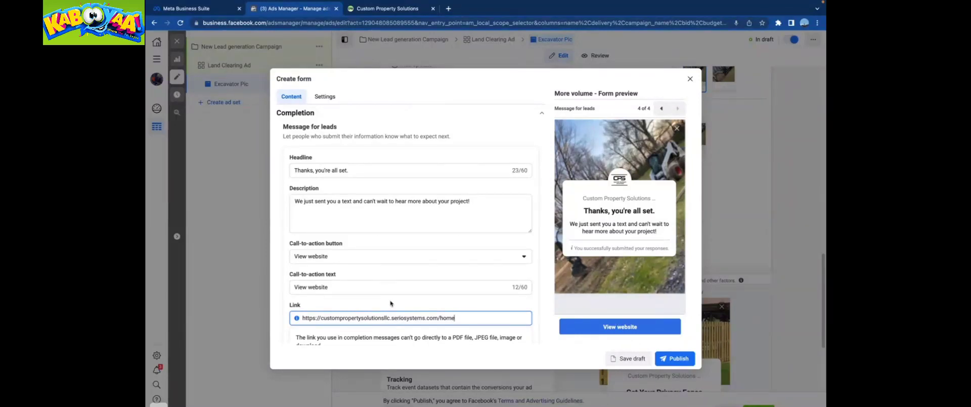
Publish the finished lead form and open the review of the Excavator Pic ad
{"action": "scroll", "coordinate": [372, 286], "scroll_direction": "up", "scroll_amount": 1}
{"action": "scroll", "coordinate": [393, 248], "scroll_direction": "up", "scroll_amount": 2}
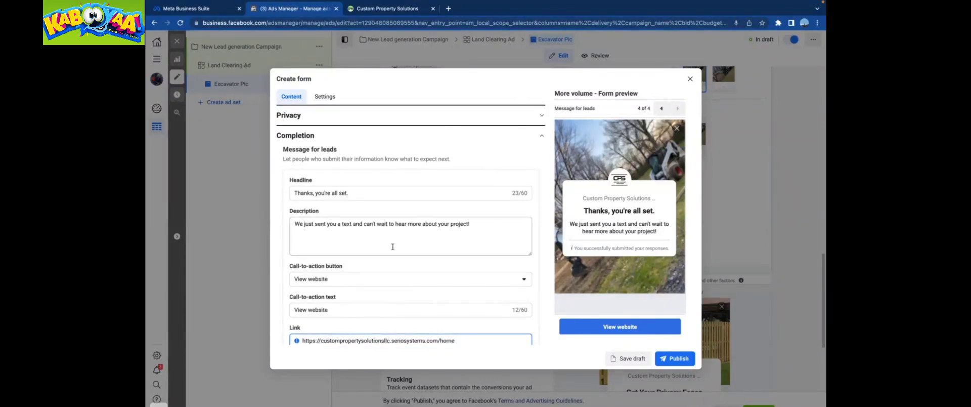
{"action": "scroll", "coordinate": [395, 241], "scroll_direction": "up", "scroll_amount": 4}
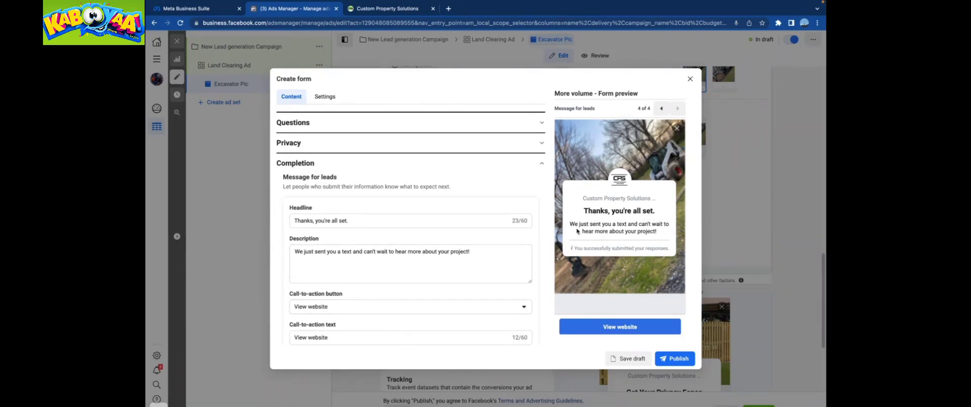
{"action": "left_click", "coordinate": [678, 359]}
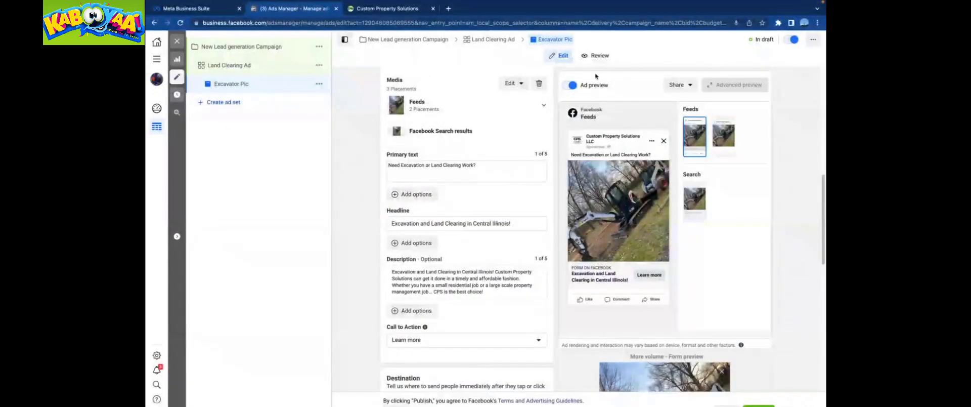
{"action": "left_click", "coordinate": [597, 54]}
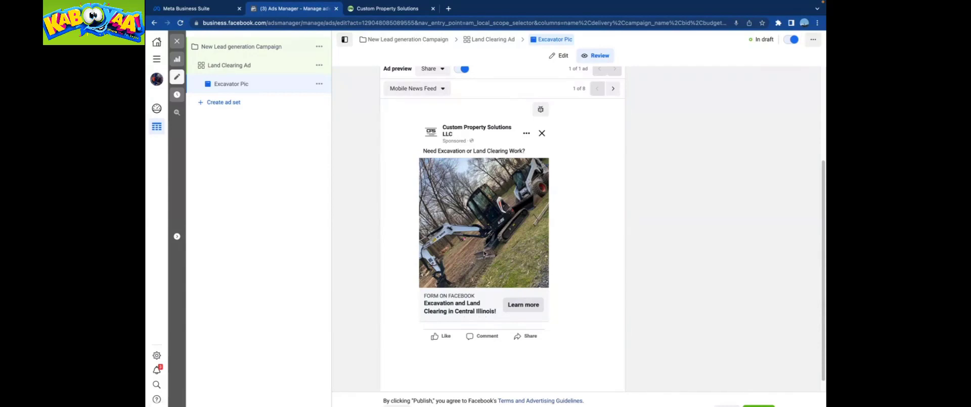
Review the Excavator Pic ad's details and Mobile News Feed preview, plus the Land Clearing Ad ad set's audience definition and estimated daily results
{"action": "scroll", "coordinate": [483, 260], "scroll_direction": "down", "scroll_amount": 1}
{"action": "scroll", "coordinate": [488, 291], "scroll_direction": "down", "scroll_amount": 1}
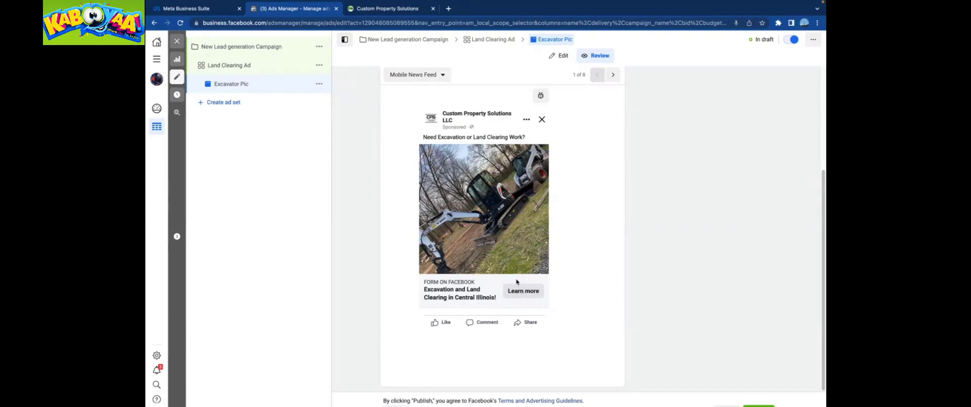
{"action": "scroll", "coordinate": [516, 282], "scroll_direction": "up", "scroll_amount": 3}
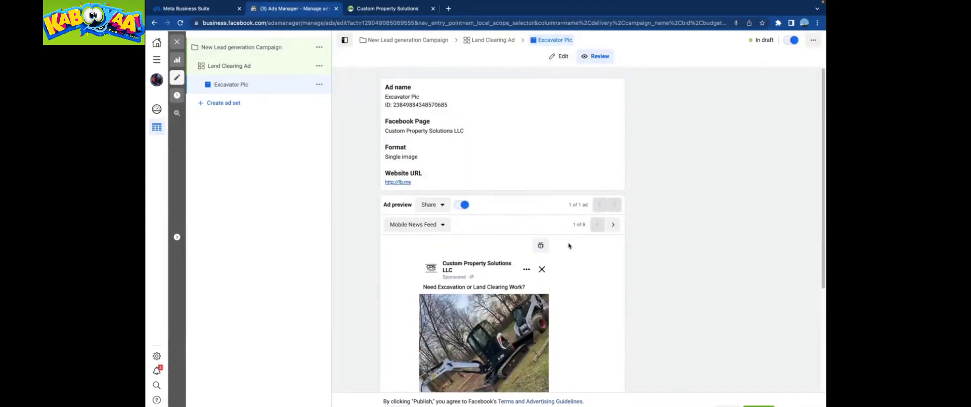
{"action": "left_click", "coordinate": [490, 39]}
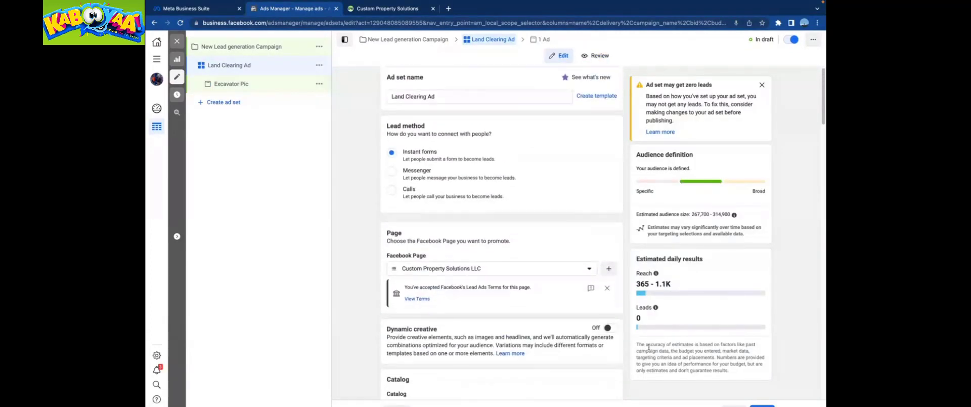
Return to editing the Excavator Pic ad and review every page of its lead form preview, from intro to completion message and back to the intro
{"action": "left_click", "coordinate": [539, 39]}
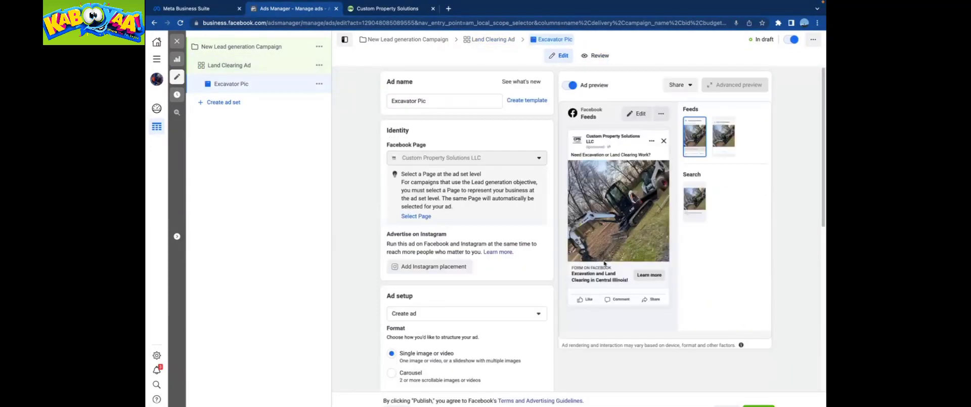
{"action": "scroll", "coordinate": [543, 314], "scroll_direction": "down", "scroll_amount": 15}
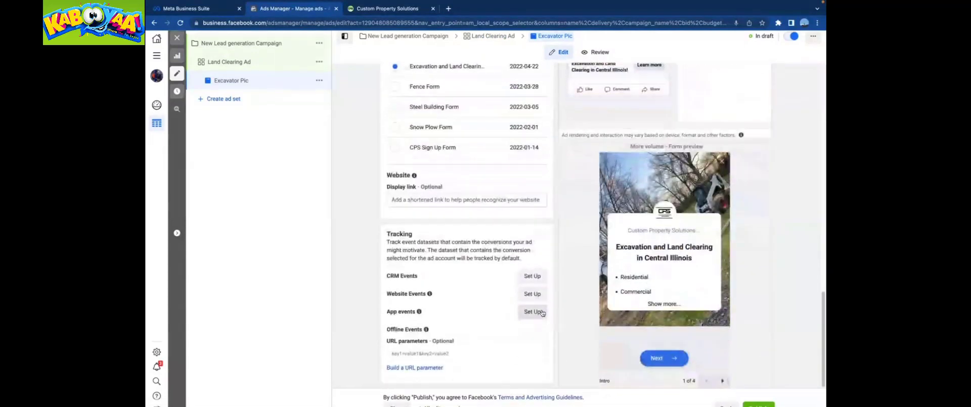
{"action": "left_click", "coordinate": [665, 304]}
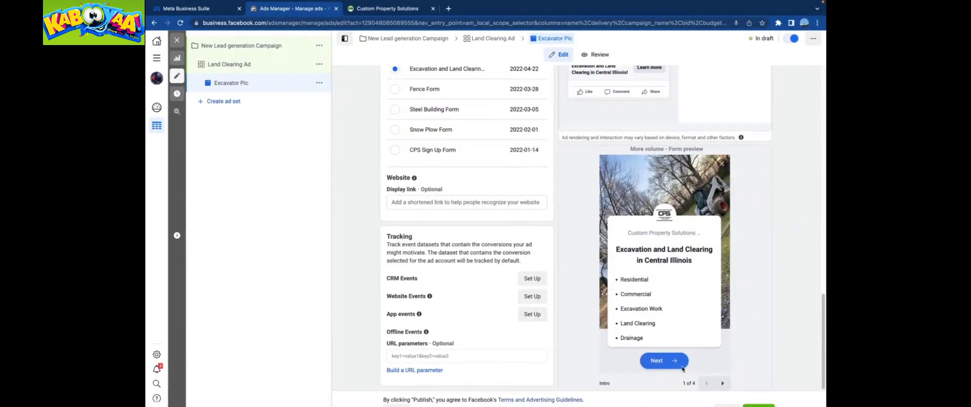
{"action": "left_click", "coordinate": [722, 383]}
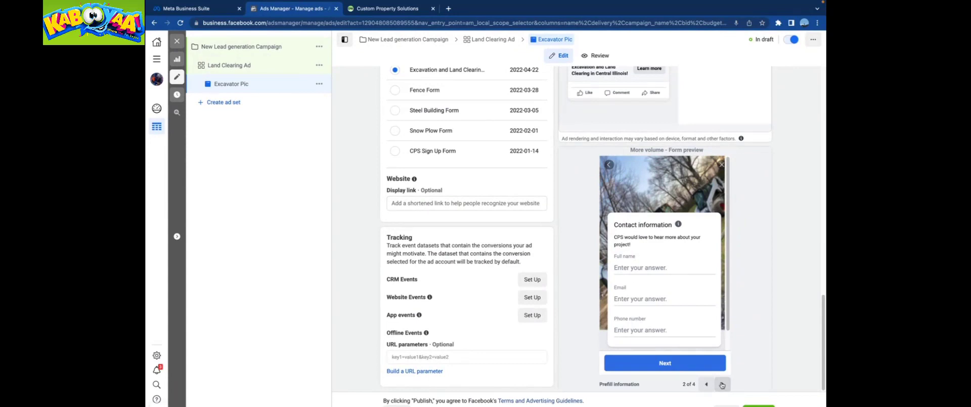
{"action": "left_click", "coordinate": [723, 384]}
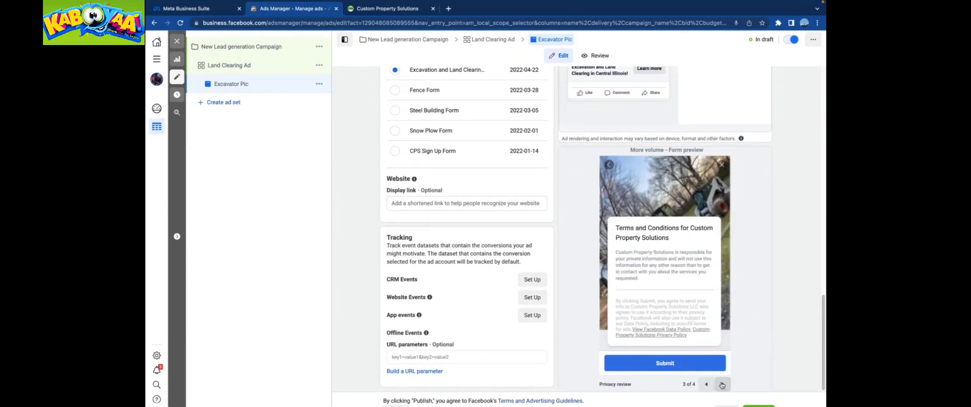
{"action": "left_click", "coordinate": [723, 383]}
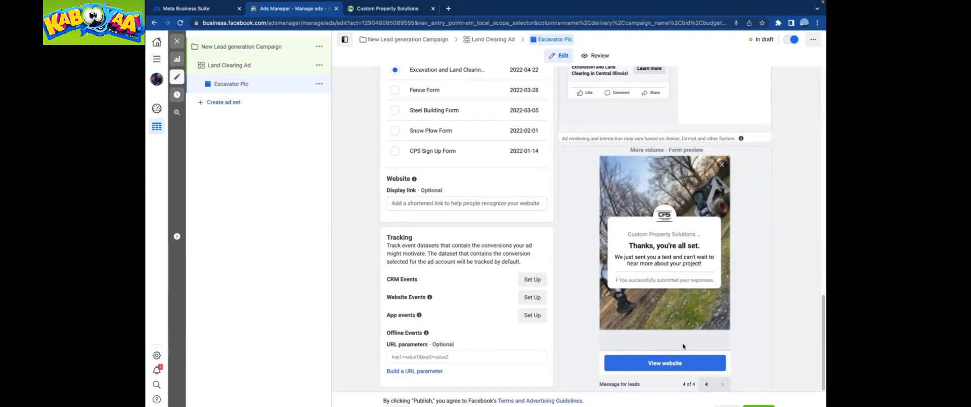
{"action": "left_click", "coordinate": [703, 384]}
{"action": "left_click", "coordinate": [703, 384]}
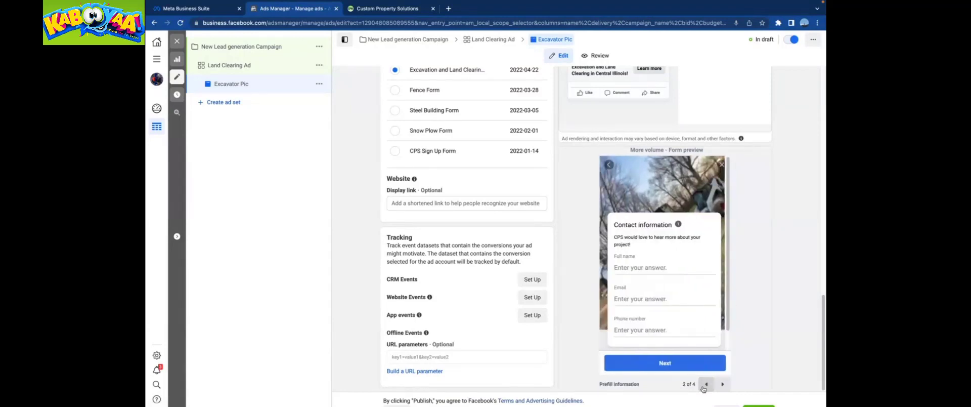
{"action": "left_click", "coordinate": [704, 384]}
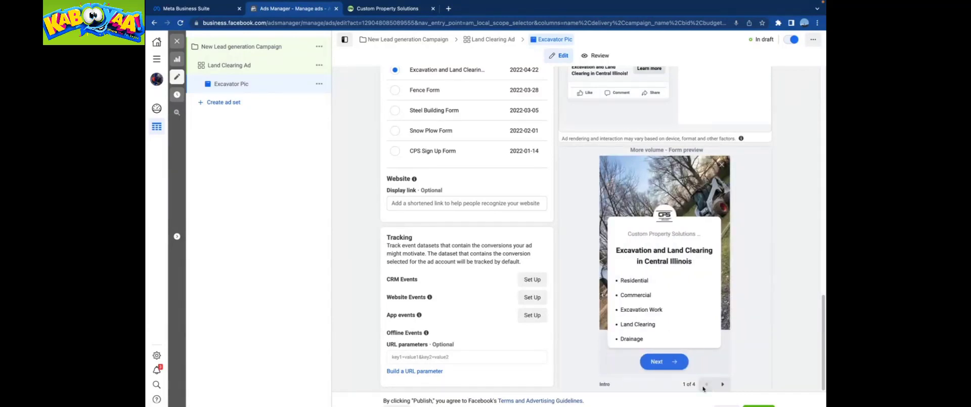